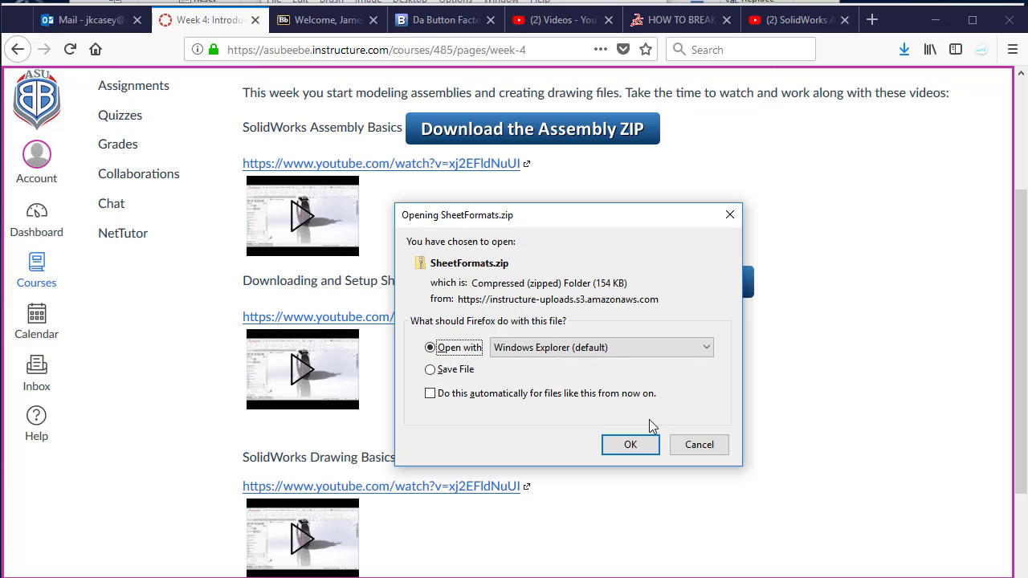
Open the downloaded SheetFormats.zip and extract all its files to a SheetFormats folder in Documents.
{"action": "left_click", "coordinate": [631, 446]}
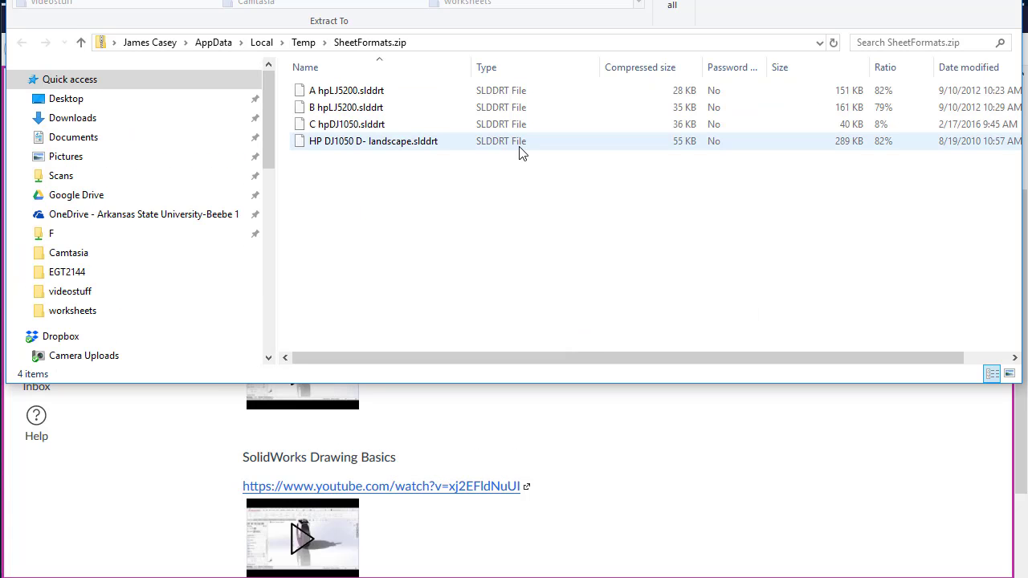
{"action": "left_click", "coordinate": [673, 5]}
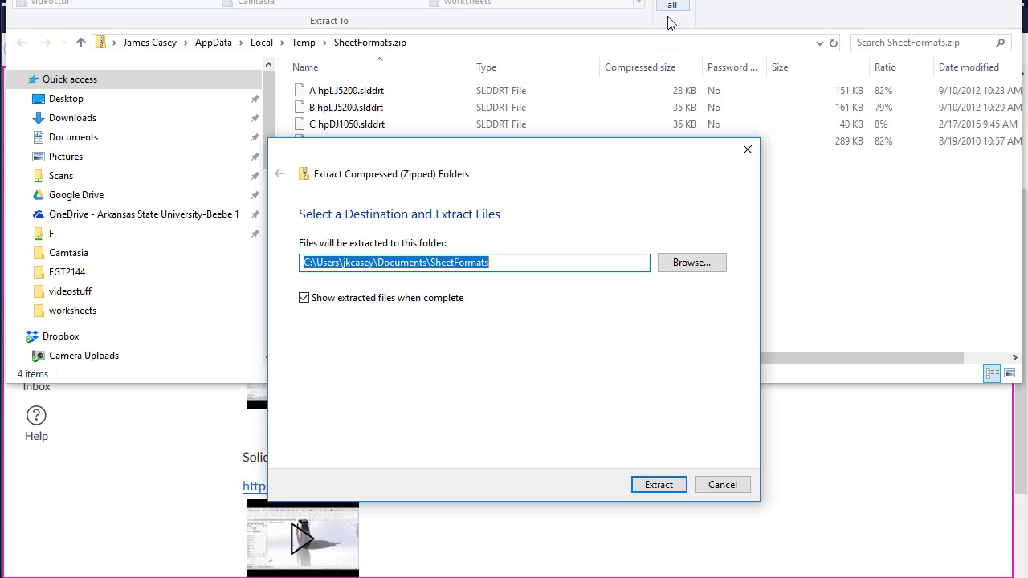
{"action": "left_click_drag", "start_coordinate": [596, 146], "coordinate": [593, 102]}
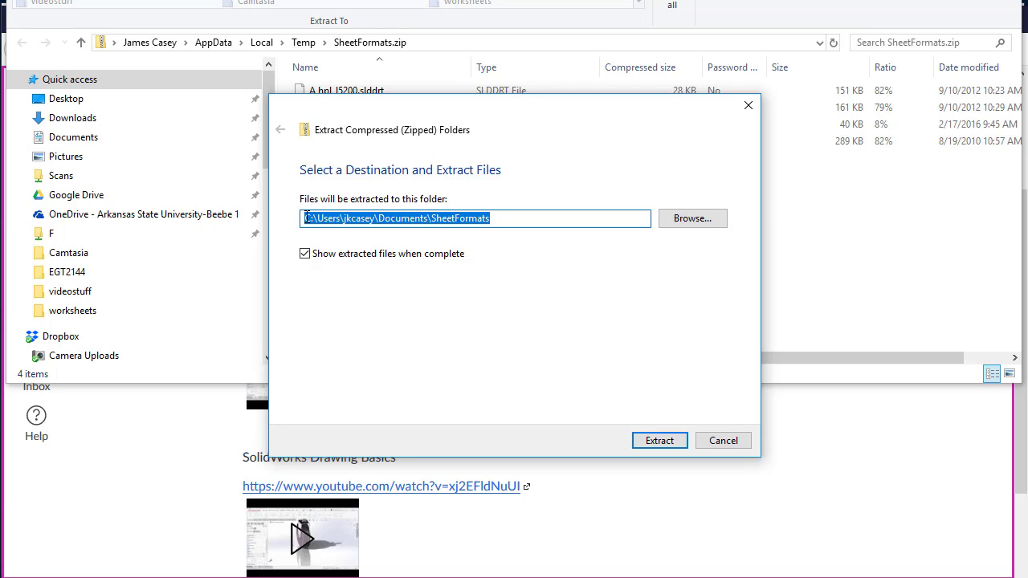
{"action": "left_click", "coordinate": [663, 442]}
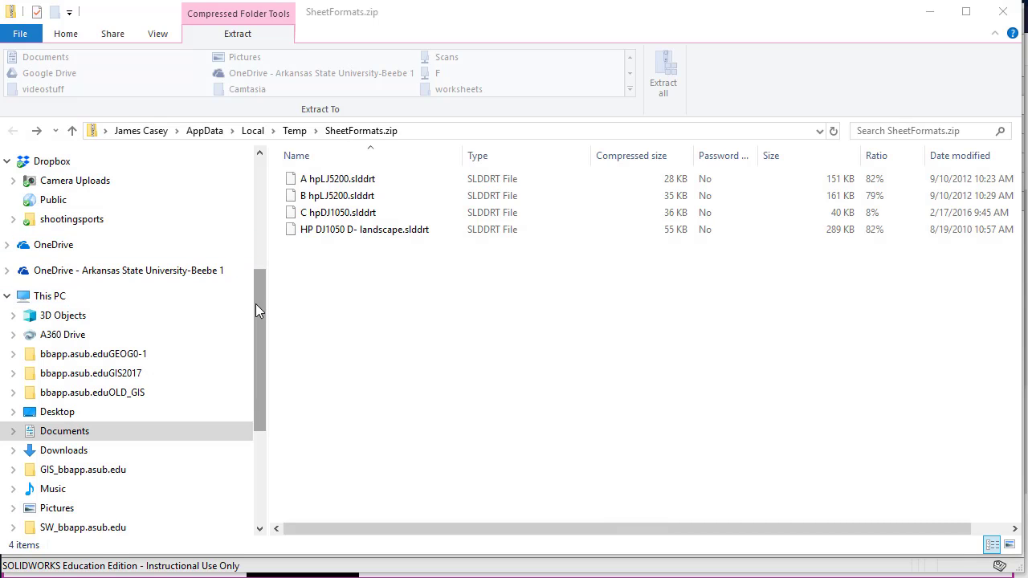
Find and open the extracted SheetFormats folder in Documents.
{"action": "left_click_drag", "start_coordinate": [258, 303], "coordinate": [258, 191]}
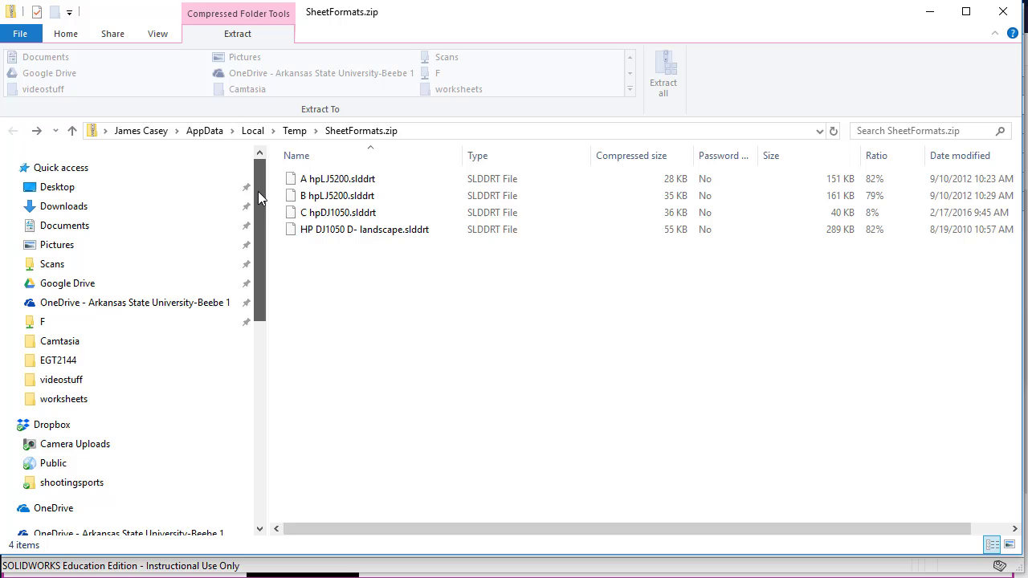
{"action": "left_click", "coordinate": [110, 226]}
{"action": "left_click", "coordinate": [365, 314]}
{"action": "scroll", "coordinate": [372, 328], "scroll_direction": "down", "scroll_amount": 8}
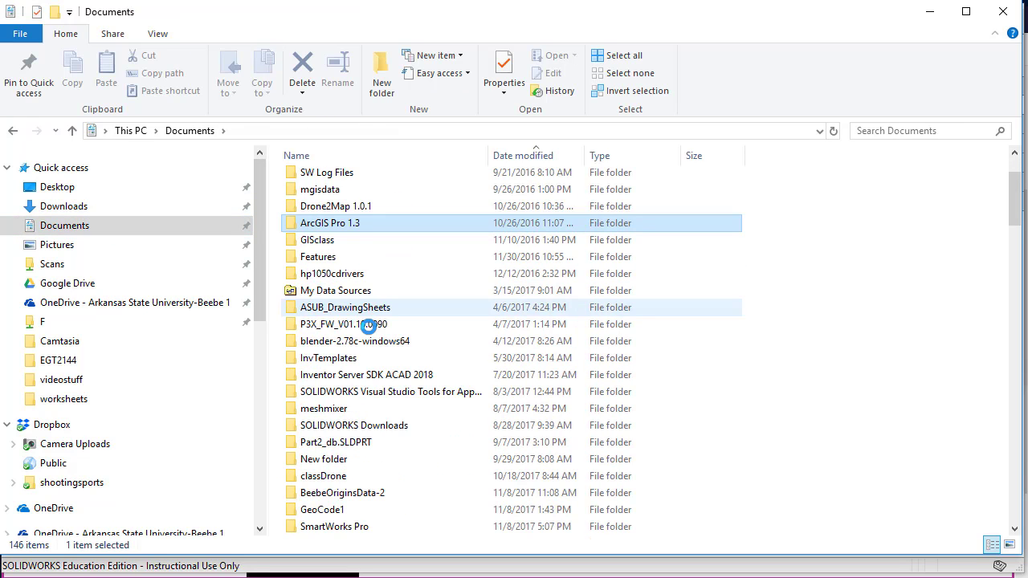
{"action": "scroll", "coordinate": [373, 371], "scroll_direction": "down", "scroll_amount": 2}
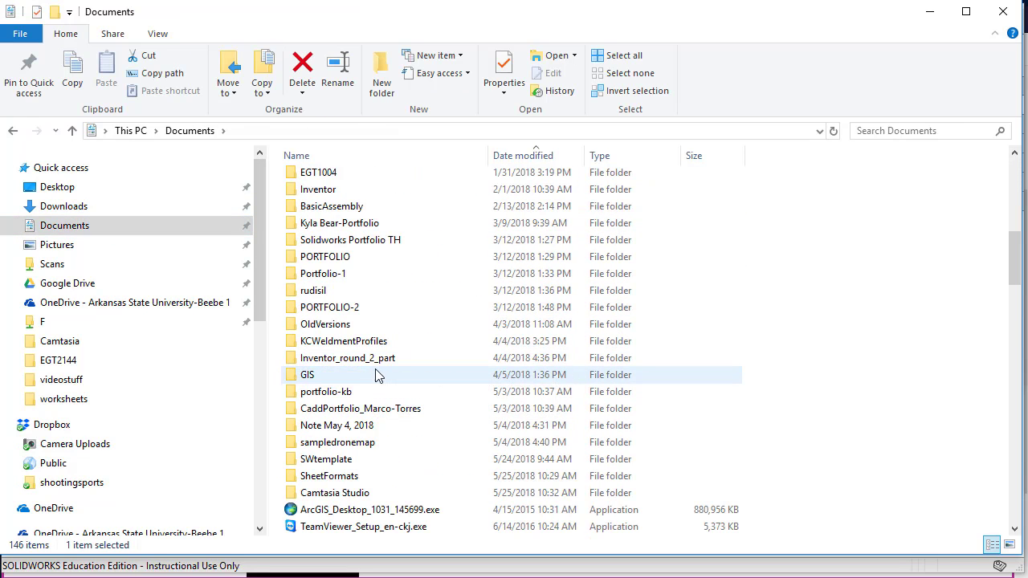
{"action": "left_click", "coordinate": [363, 478]}
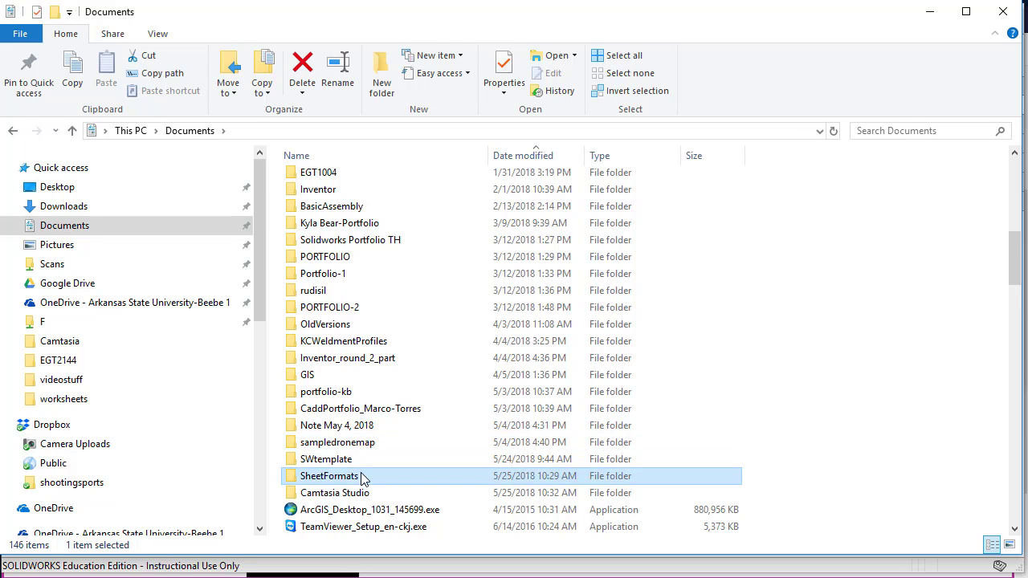
{"action": "double_click", "coordinate": [363, 477]}
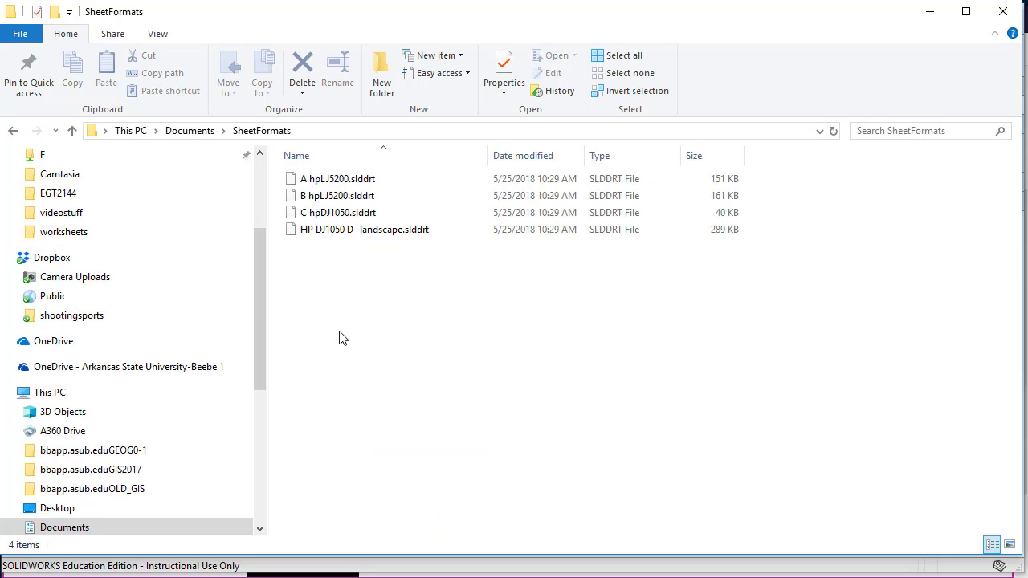
Copy the full path of the SheetFormats folder and switch to SOLIDWORKS.
{"action": "left_click", "coordinate": [337, 133]}
{"action": "right_click", "coordinate": [337, 135]}
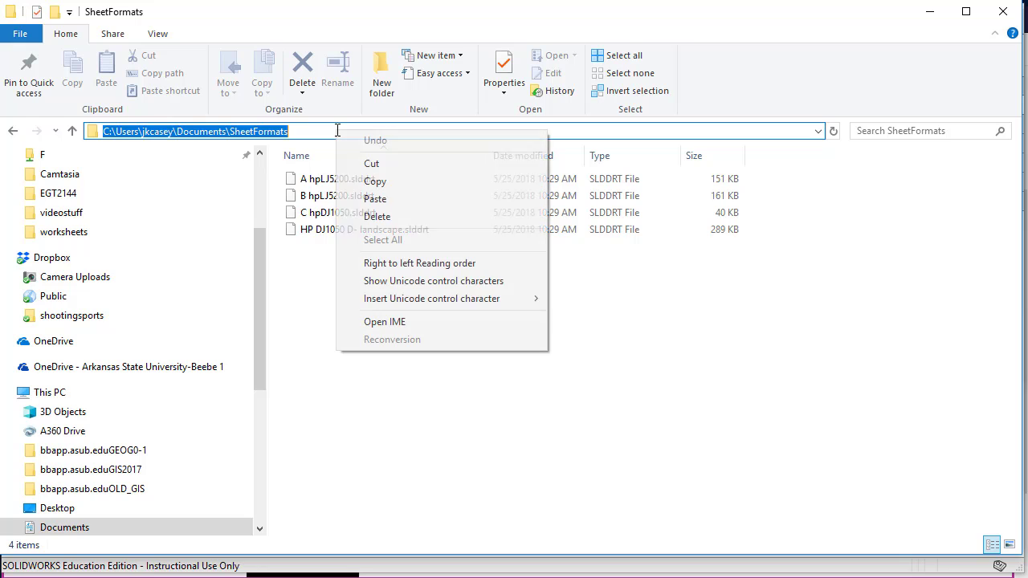
{"action": "left_click", "coordinate": [382, 182]}
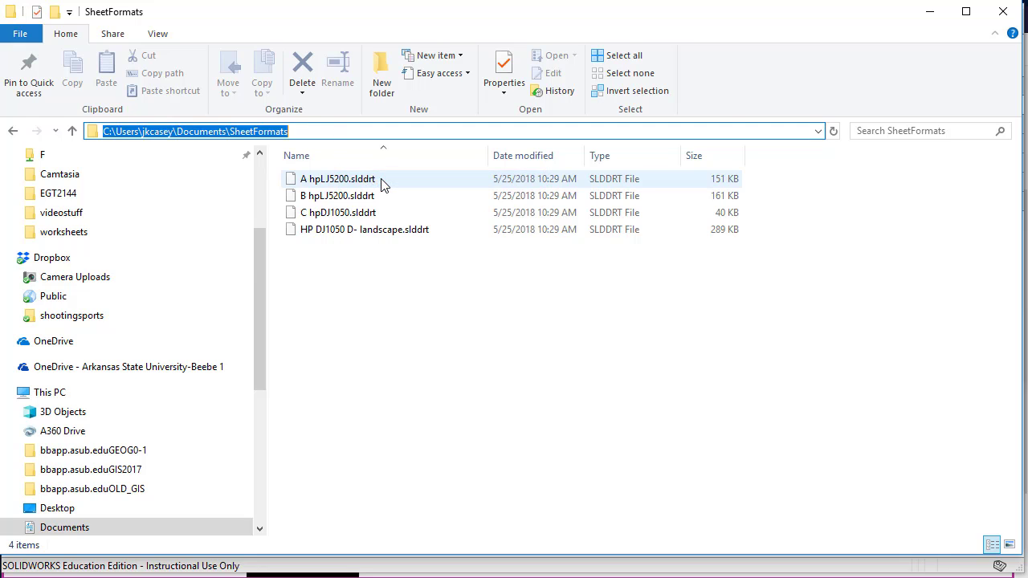
{"action": "left_click", "coordinate": [929, 12]}
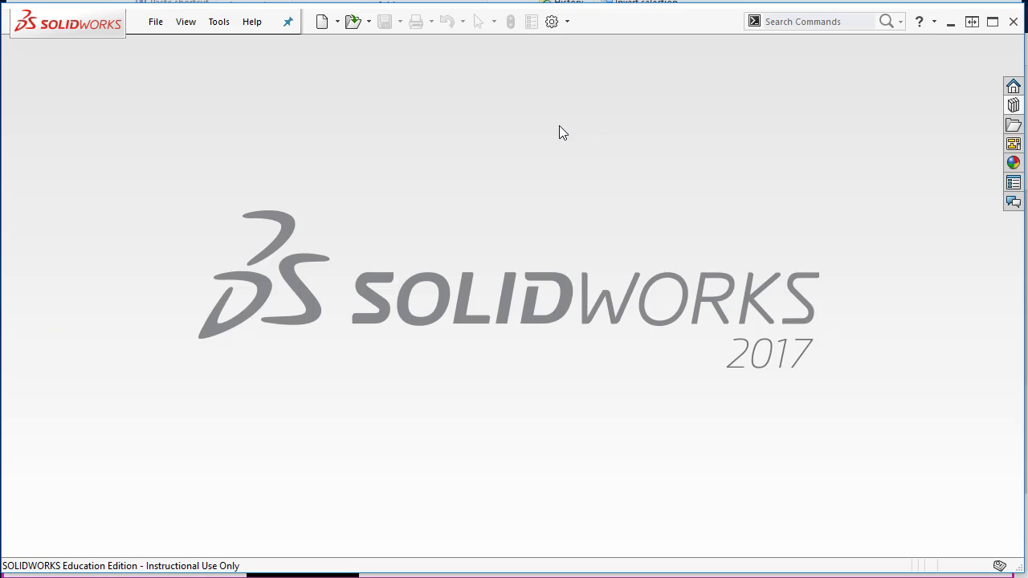
Open the system options for File Locations and show the folders for Sheet Formats.
{"action": "left_click", "coordinate": [551, 23]}
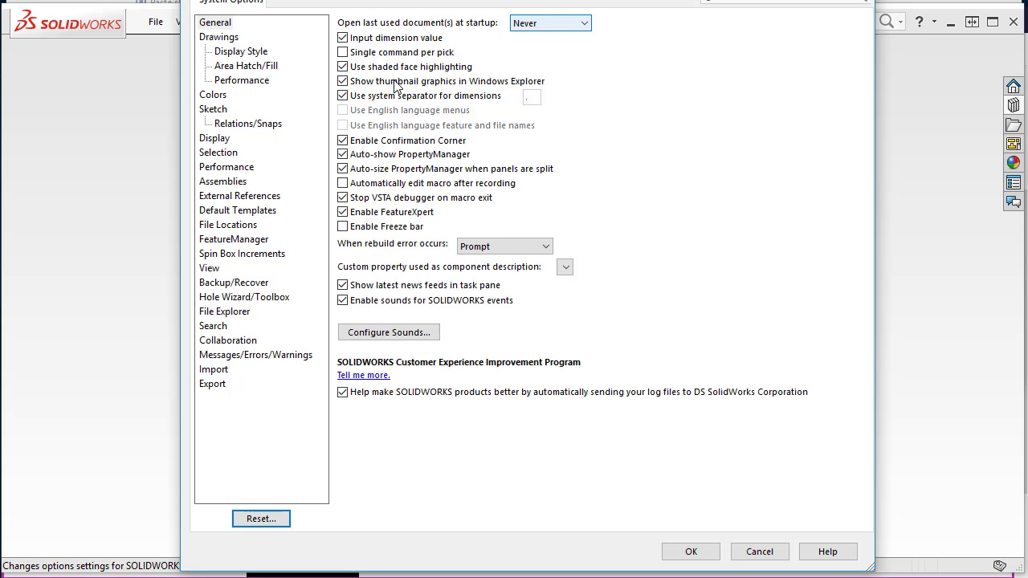
{"action": "left_click", "coordinate": [241, 228]}
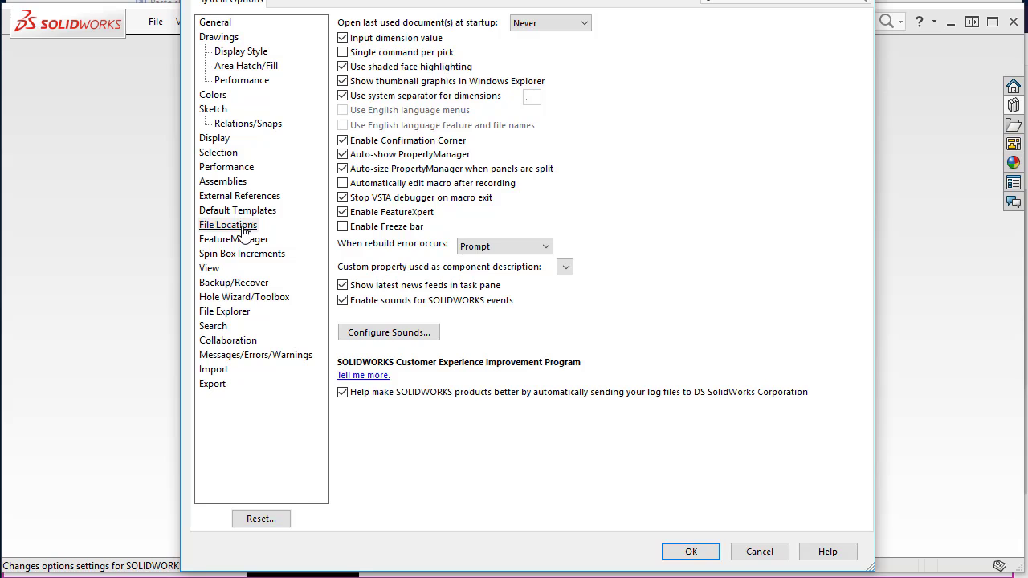
{"action": "left_click", "coordinate": [536, 36]}
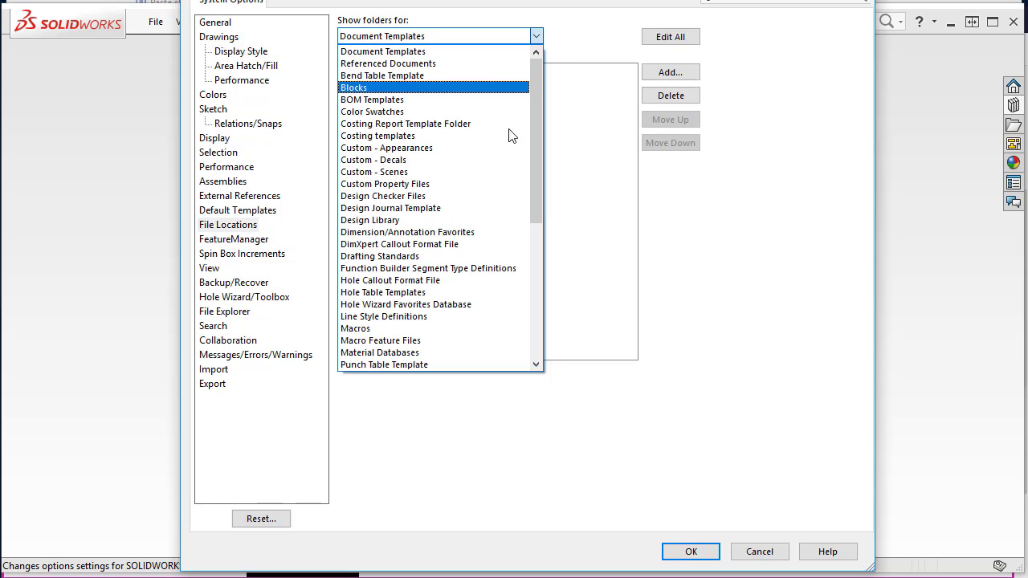
{"action": "scroll", "coordinate": [448, 318], "scroll_direction": "down", "scroll_amount": 4}
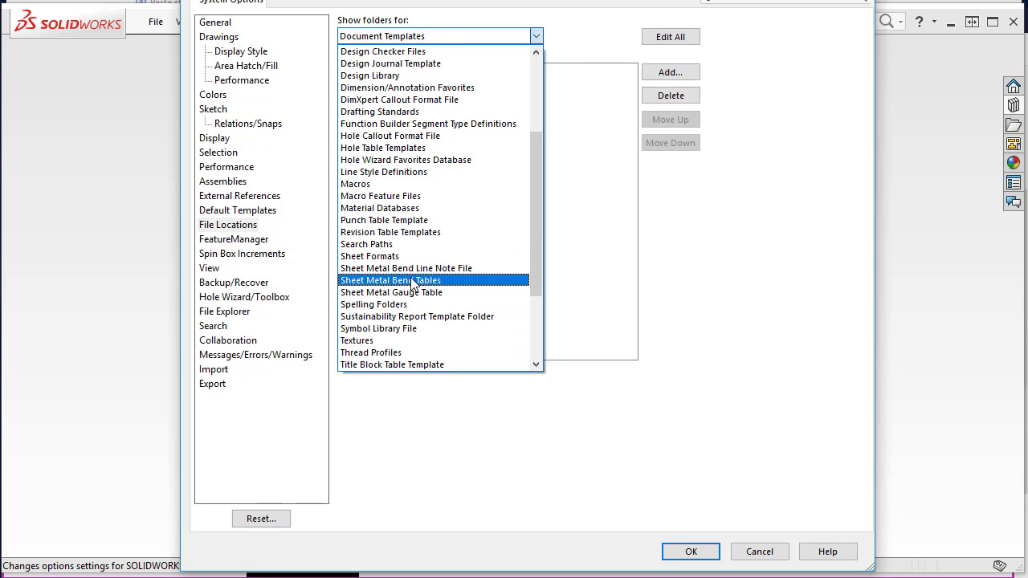
{"action": "left_click", "coordinate": [386, 256]}
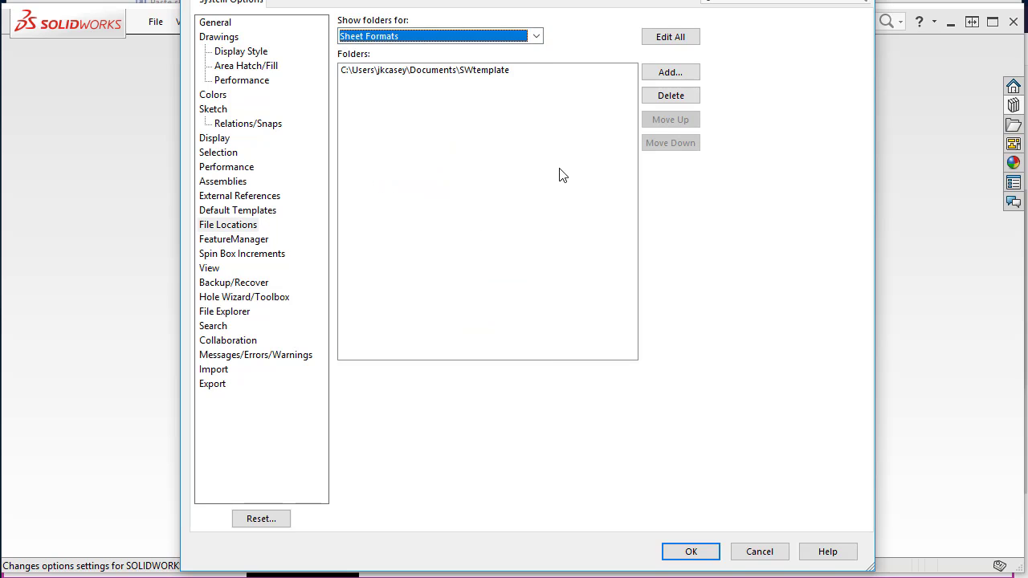
Add the Documents\SheetFormats folder to the sheet format locations using the copied path.
{"action": "left_click", "coordinate": [671, 73]}
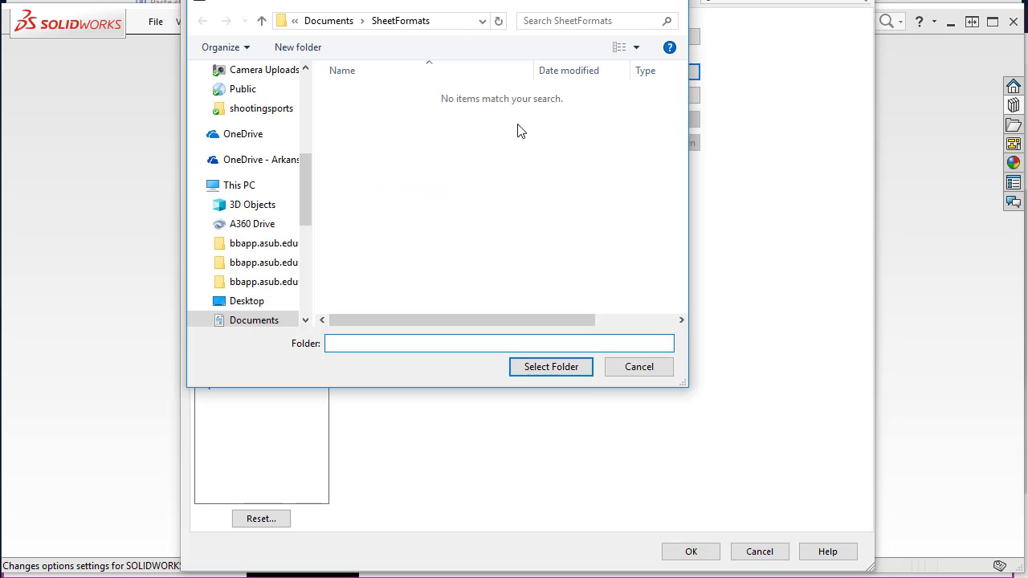
{"action": "left_click", "coordinate": [461, 21]}
{"action": "right_click", "coordinate": [461, 20]}
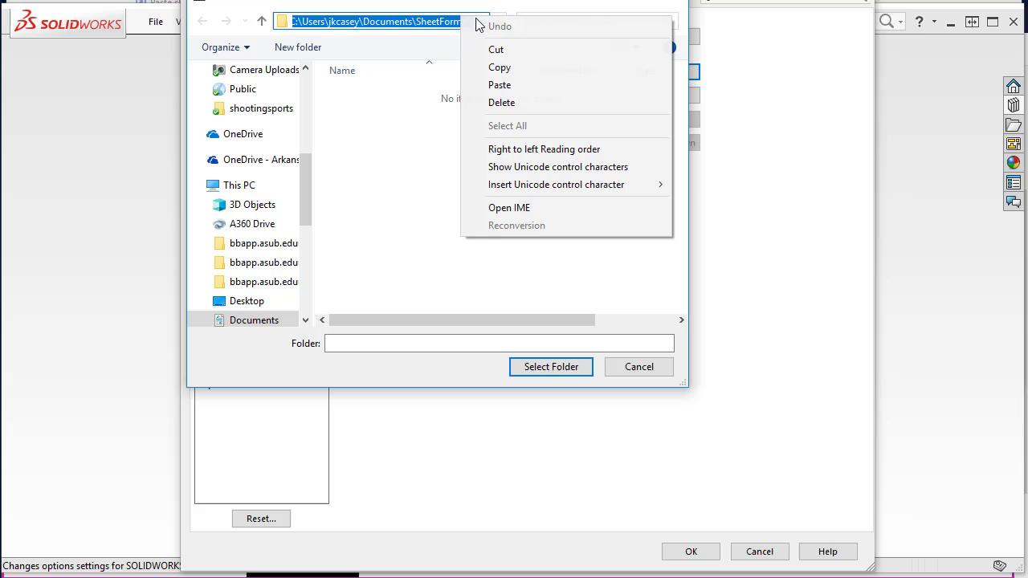
{"action": "left_click", "coordinate": [509, 83]}
{"action": "key", "text": "Return"}
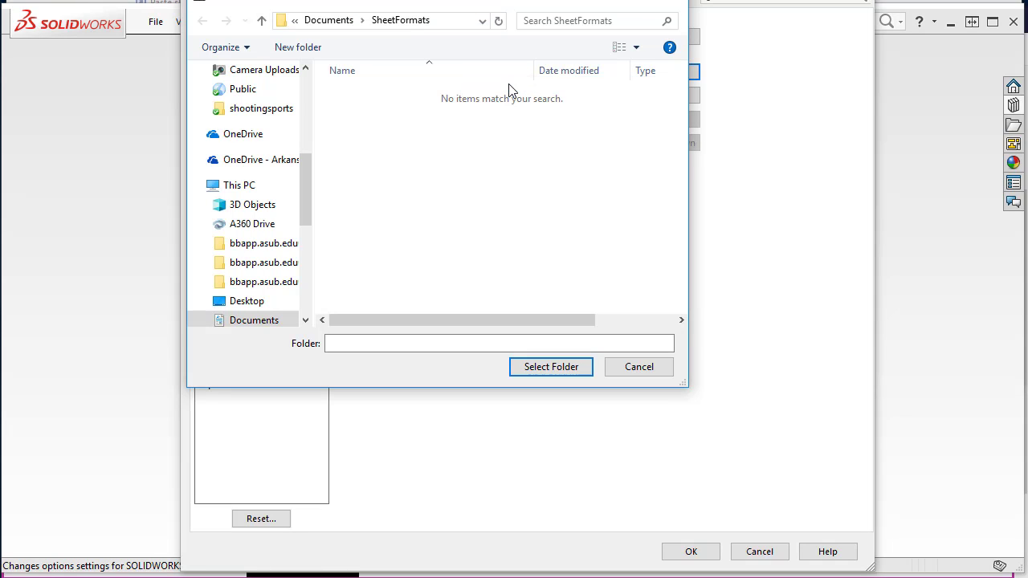
{"action": "left_click", "coordinate": [549, 367]}
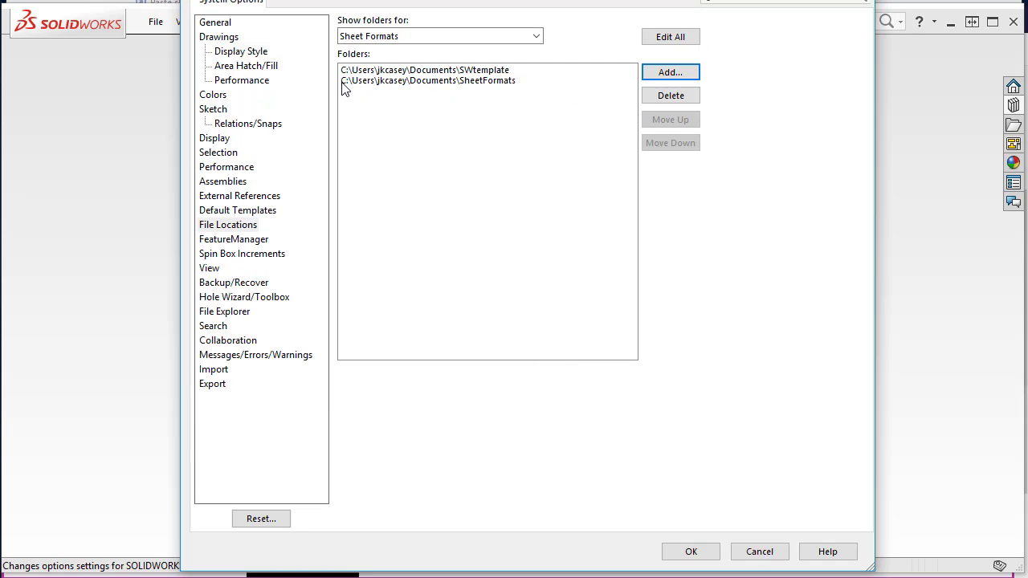
Delete the SWtemplate folder from the sheet format locations and accept the options with the search path change.
{"action": "left_click", "coordinate": [490, 70]}
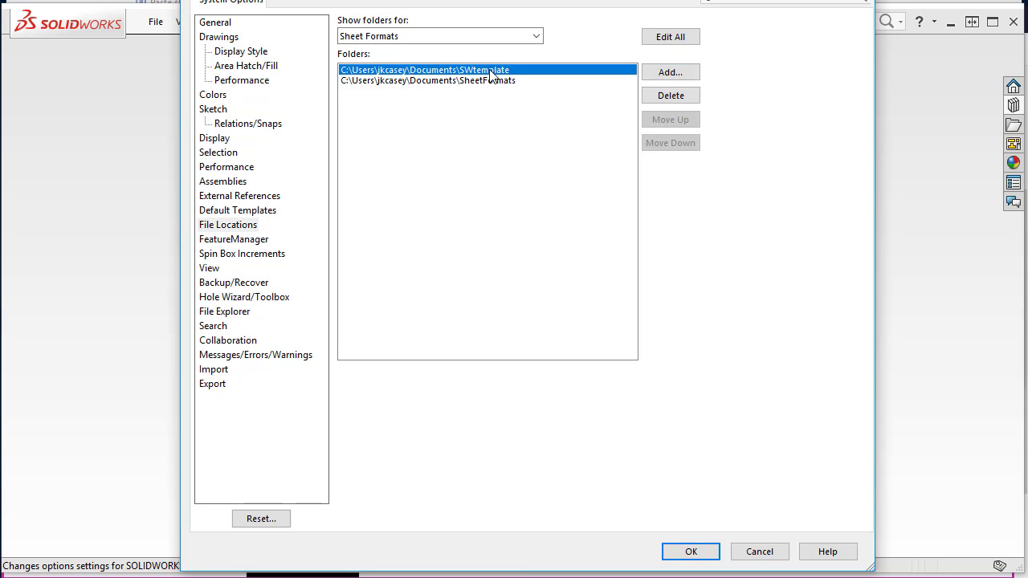
{"action": "left_click", "coordinate": [671, 95]}
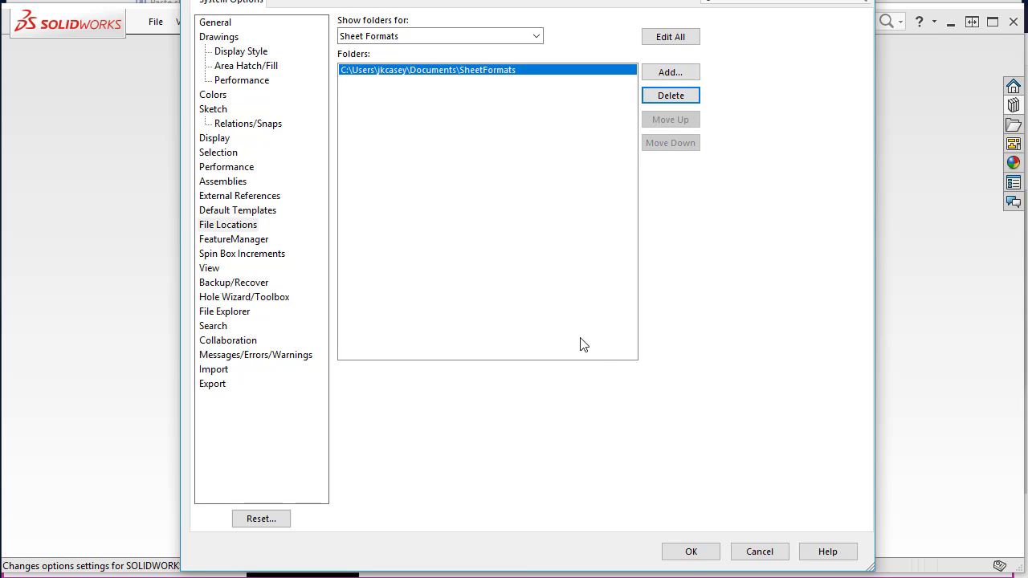
{"action": "left_click", "coordinate": [689, 552]}
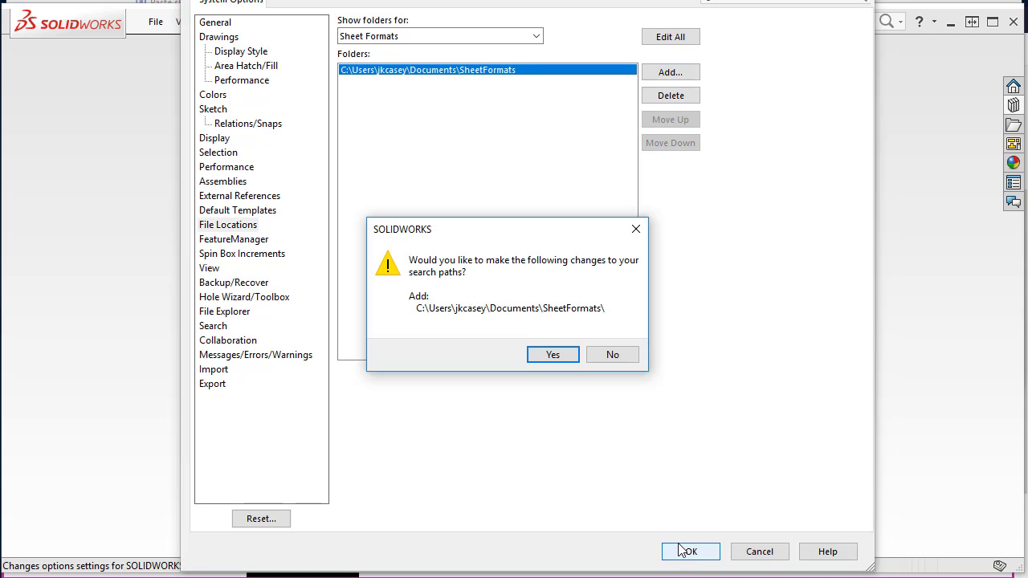
{"action": "left_click", "coordinate": [566, 360]}
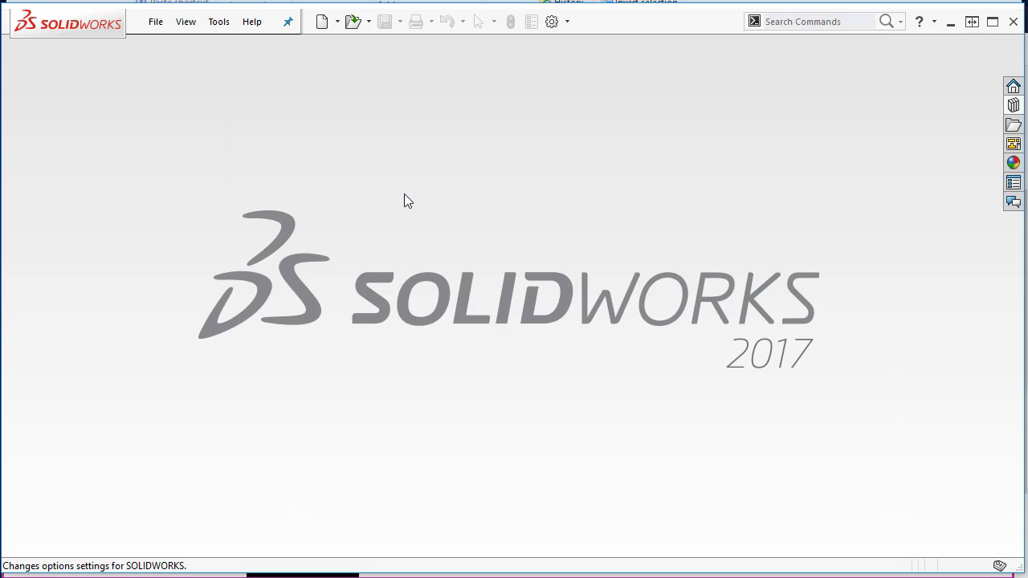
Create a new drawing from the Drawing template, preview the available sheet formats and apply A hpLJ5200.
{"action": "left_click", "coordinate": [322, 24]}
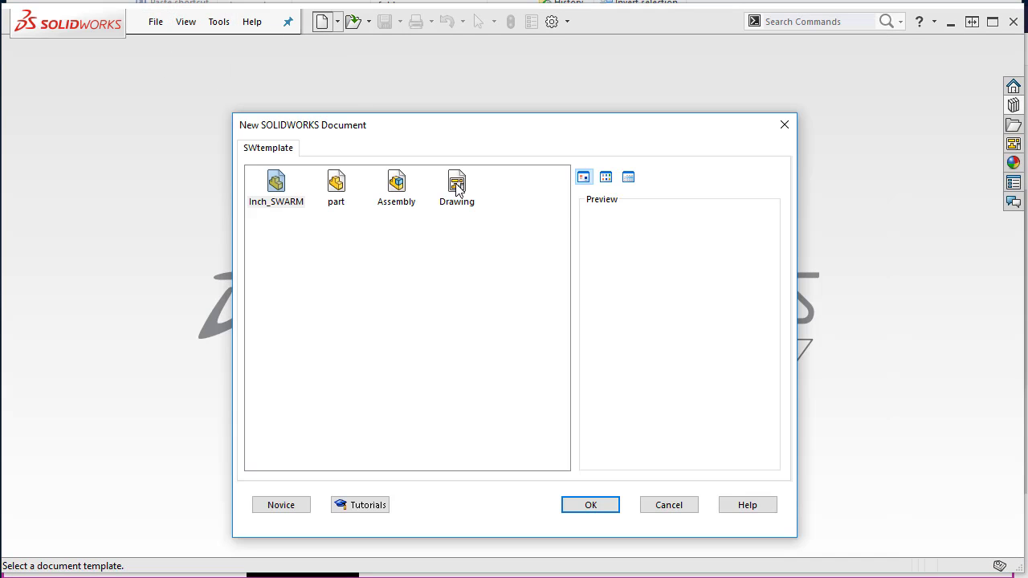
{"action": "double_click", "coordinate": [456, 184]}
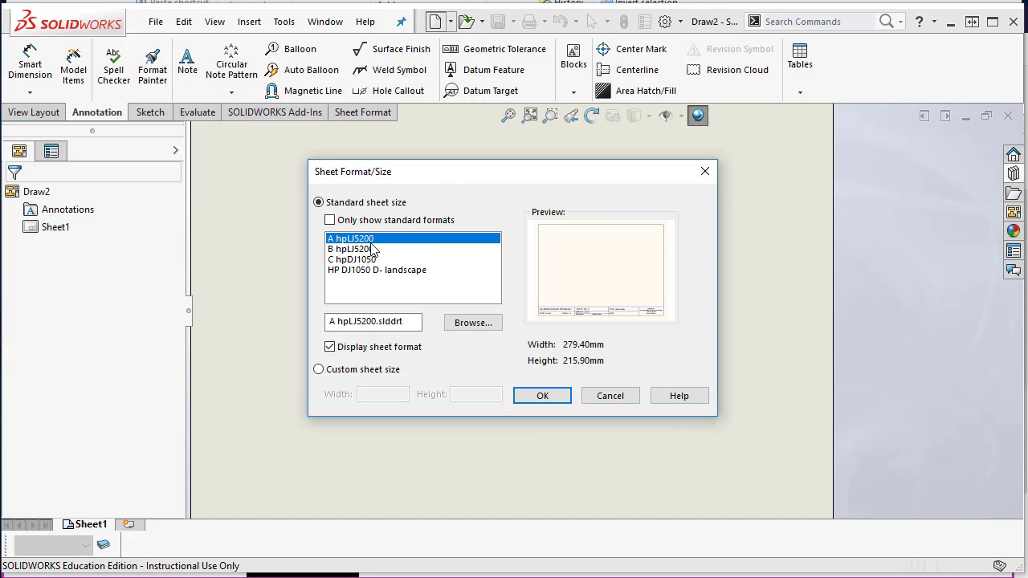
{"action": "left_click", "coordinate": [372, 249]}
{"action": "left_click", "coordinate": [370, 259]}
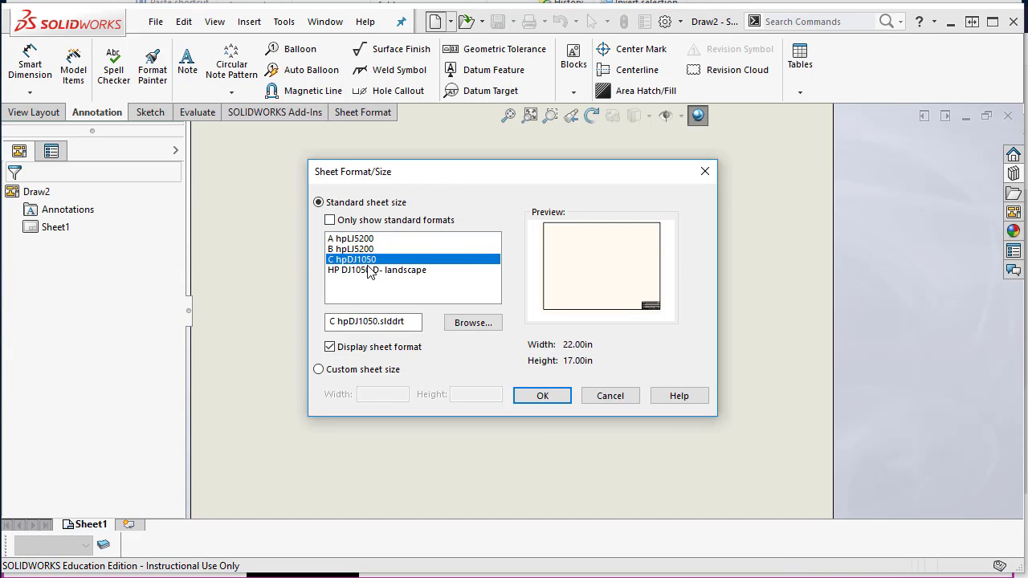
{"action": "left_click", "coordinate": [369, 271]}
{"action": "left_click", "coordinate": [365, 239]}
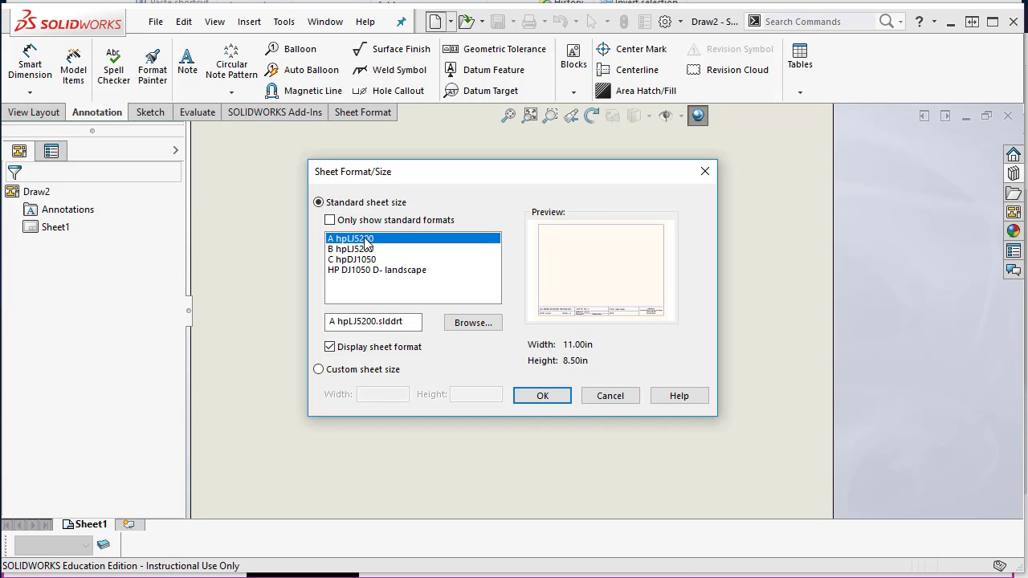
{"action": "left_click", "coordinate": [366, 250]}
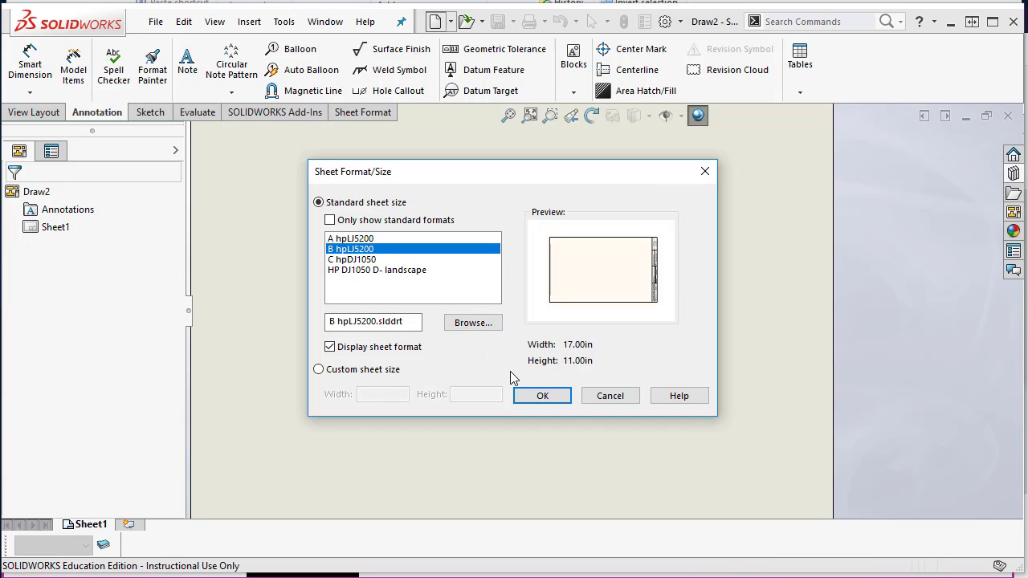
{"action": "left_click", "coordinate": [365, 239]}
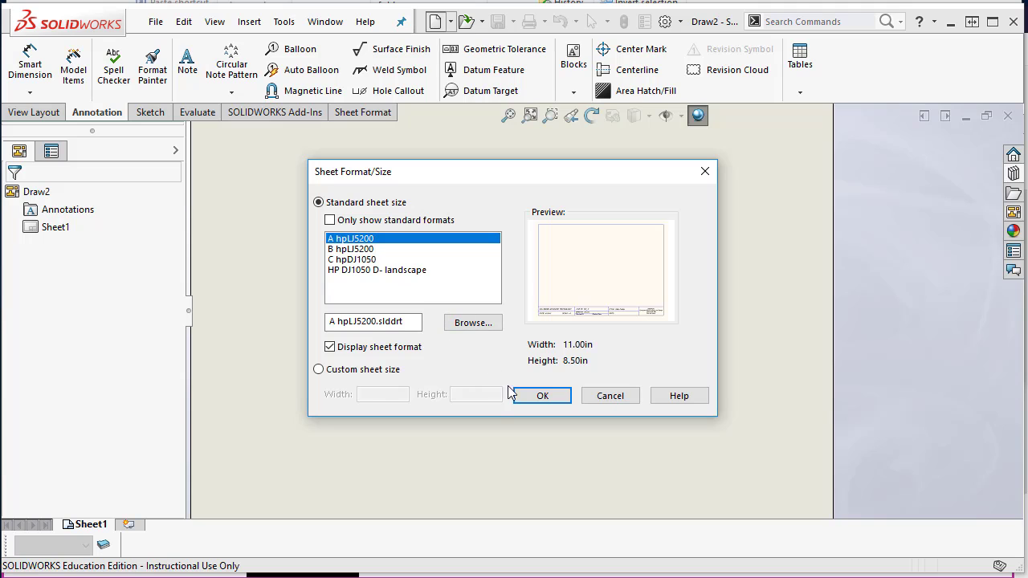
{"action": "left_click", "coordinate": [538, 394]}
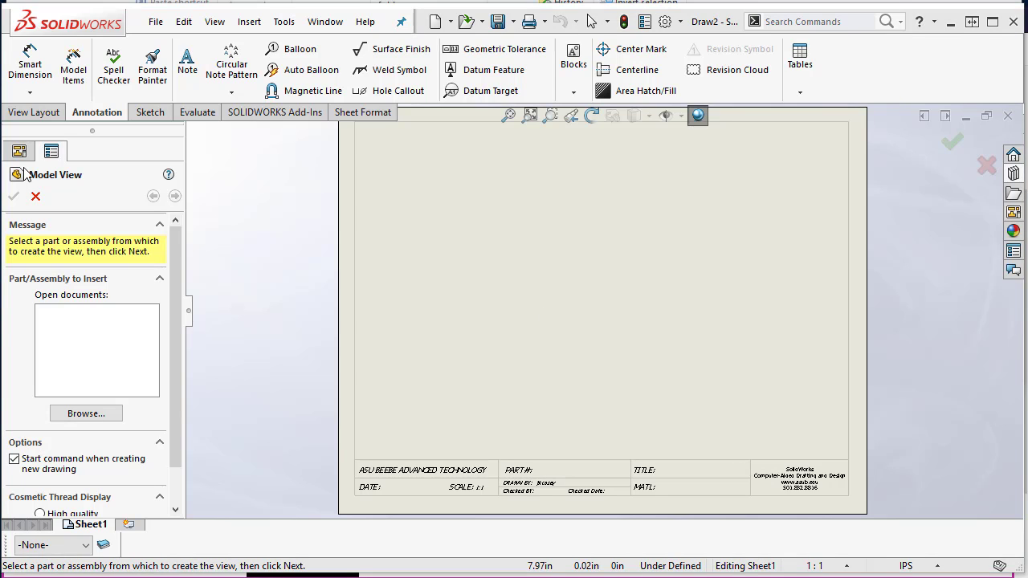
Load the part 100P.SLDPRT from the 14-90 folder for the drawing's model view.
{"action": "left_click", "coordinate": [103, 414]}
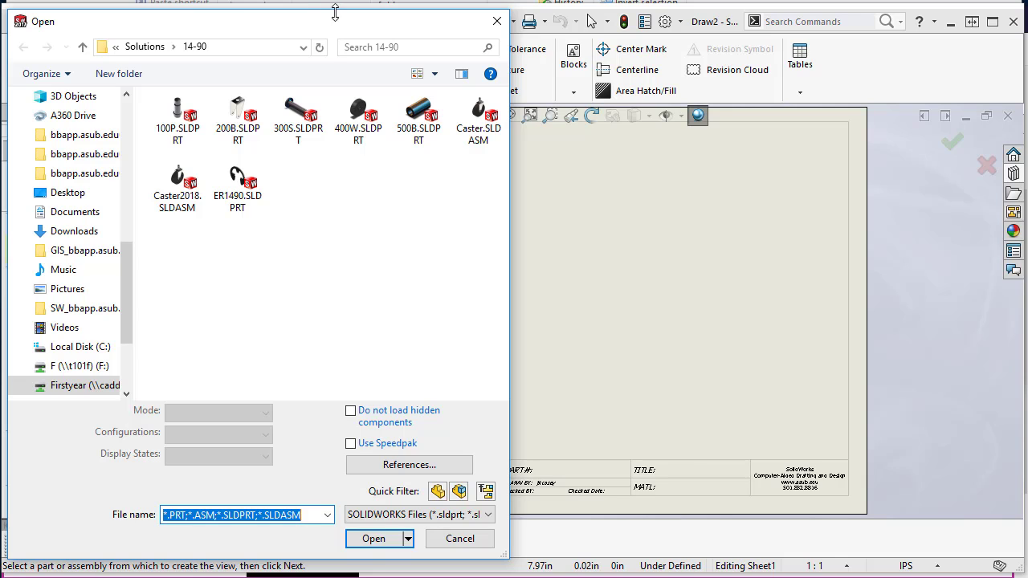
{"action": "left_click", "coordinate": [193, 120]}
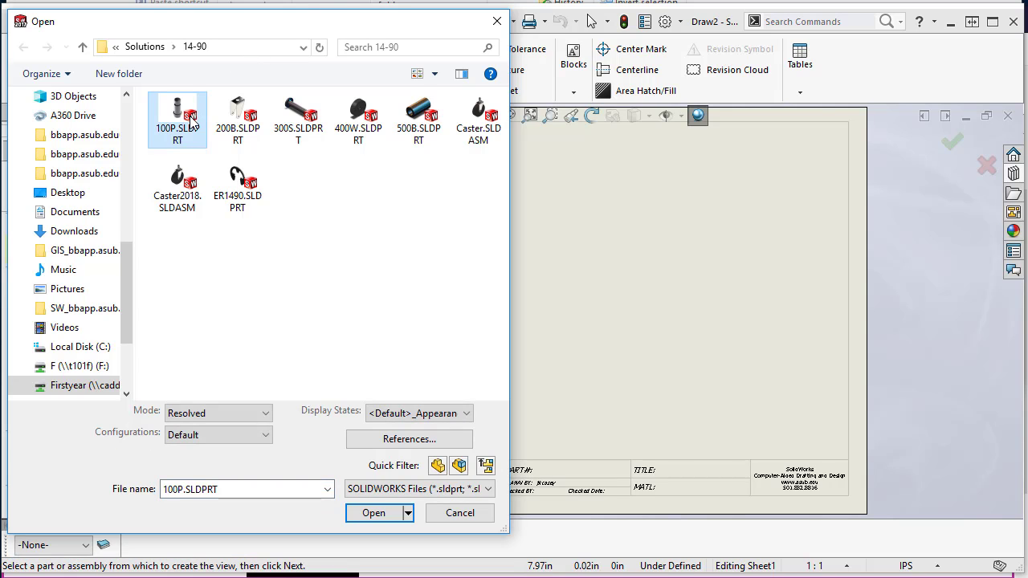
{"action": "left_click", "coordinate": [383, 517]}
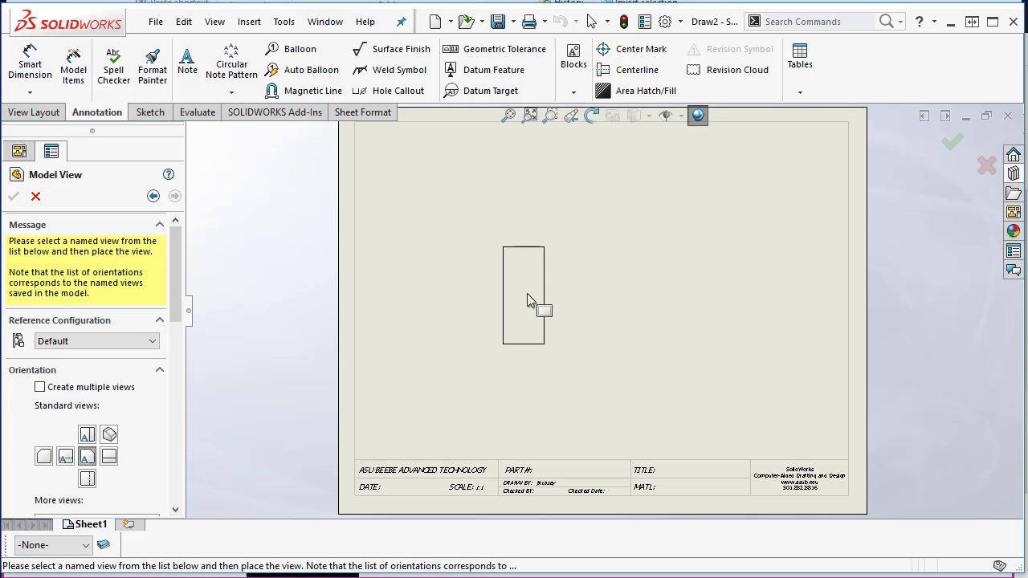
Place the 100P model view near the sheet's centre and rotate it to a drawing view angle of 90 degrees.
{"action": "left_click", "coordinate": [596, 306]}
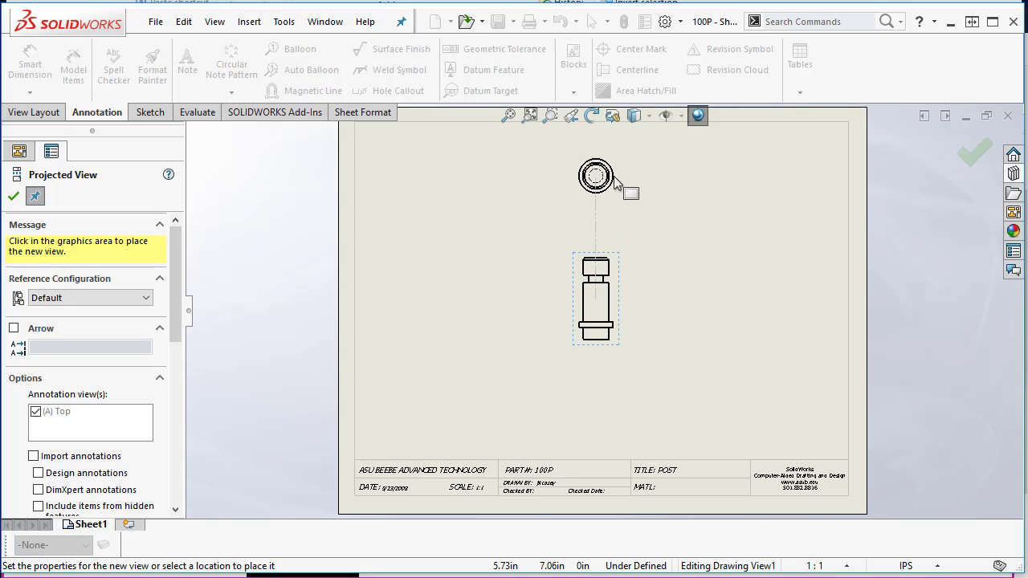
{"action": "left_click", "coordinate": [14, 197]}
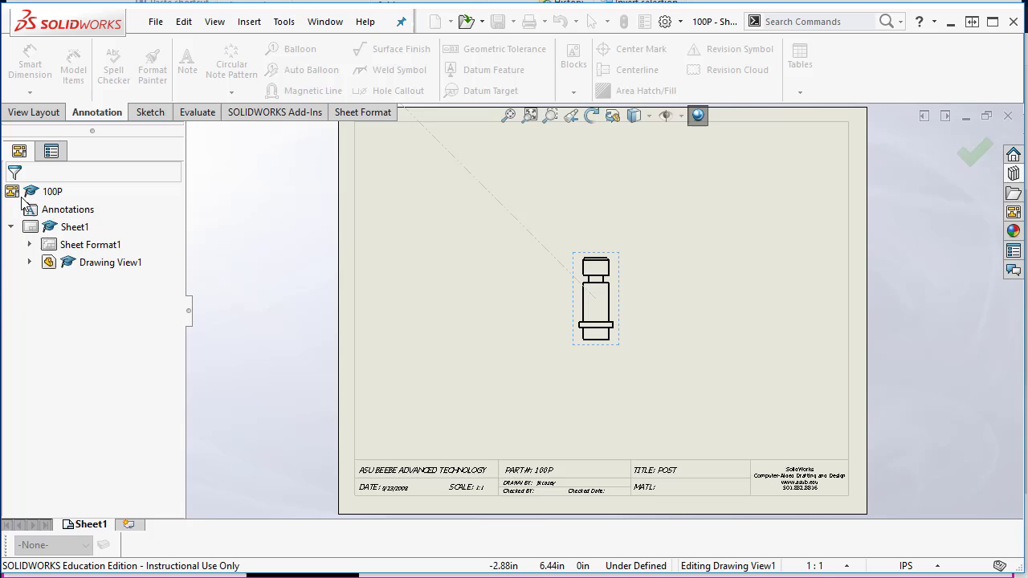
{"action": "left_click", "coordinate": [586, 276]}
{"action": "left_click", "coordinate": [592, 115]}
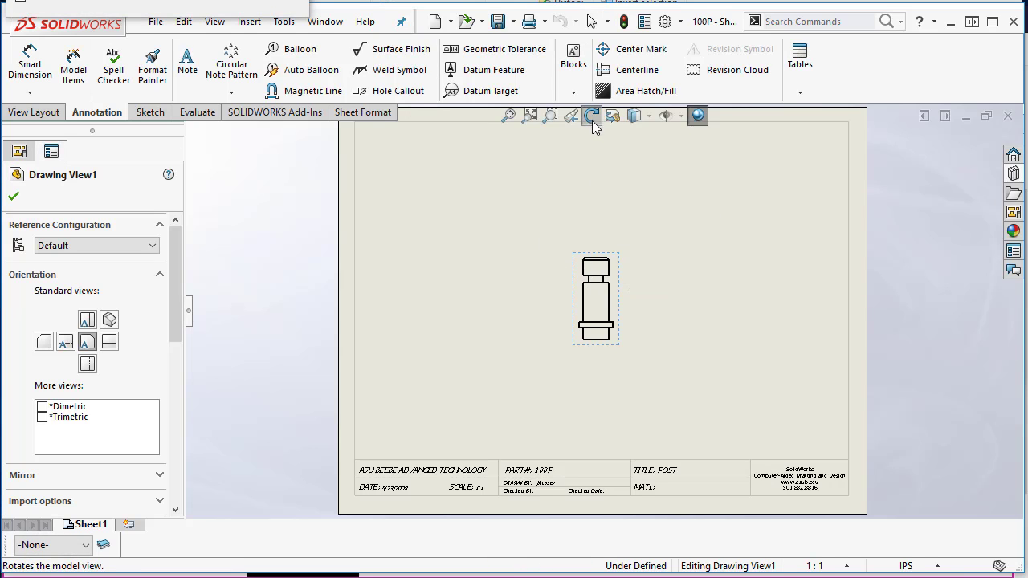
{"action": "left_click_drag", "start_coordinate": [389, 151], "coordinate": [457, 192]}
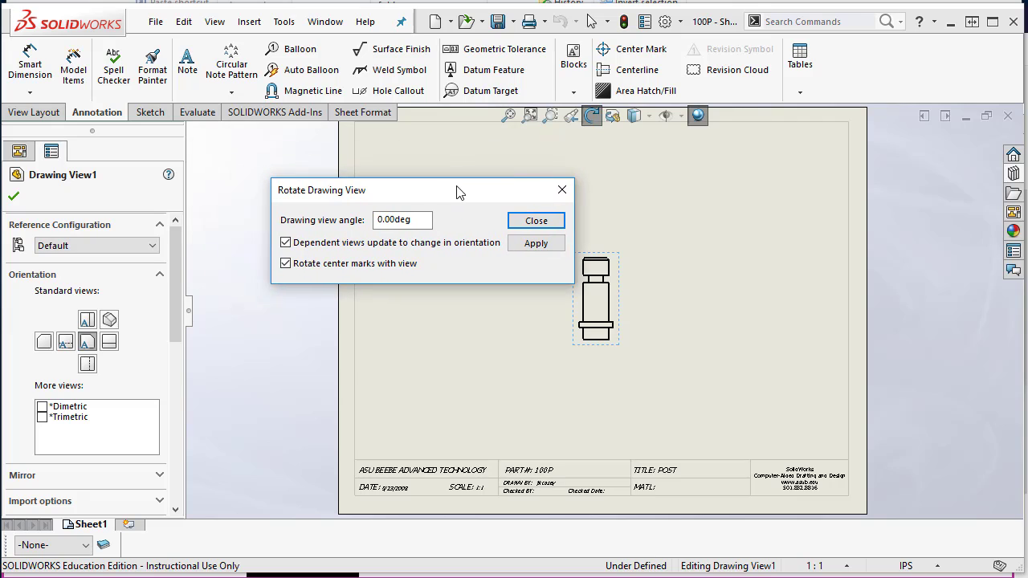
{"action": "left_click", "coordinate": [379, 219]}
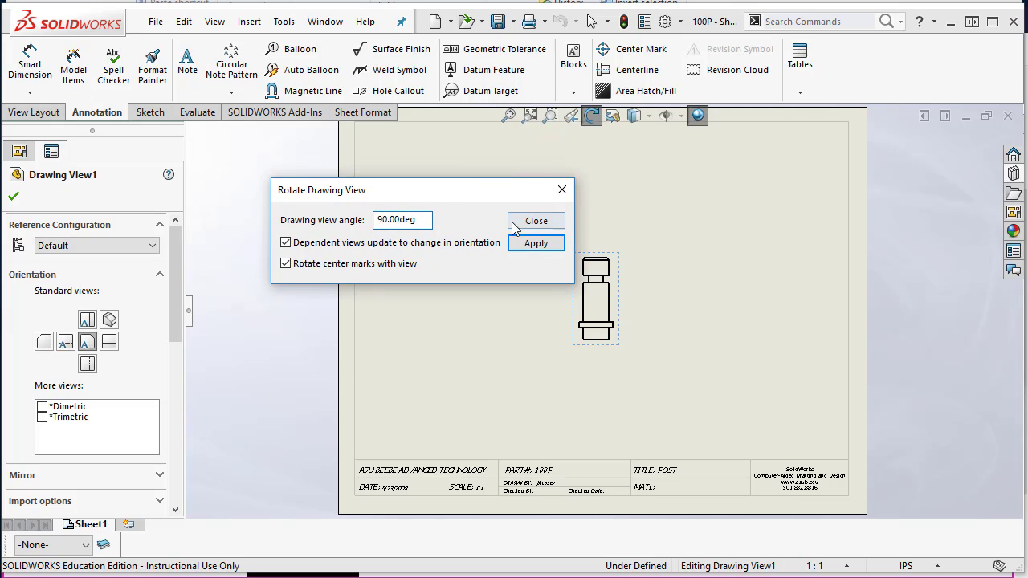
{"action": "left_click", "coordinate": [536, 244]}
{"action": "left_click", "coordinate": [538, 225]}
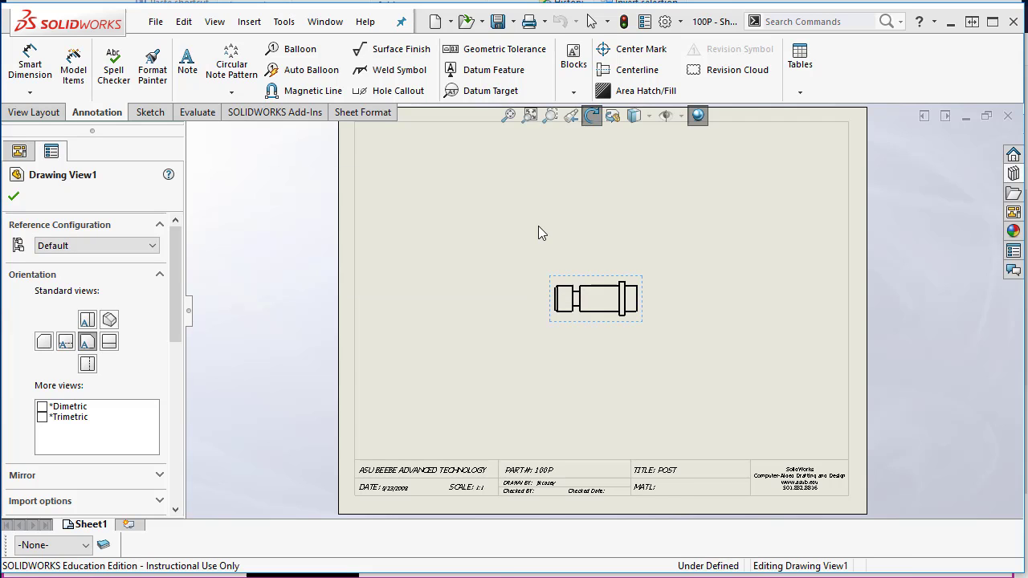
Check the scale options in the rotated drawing view's properties.
{"action": "double_click", "coordinate": [620, 283]}
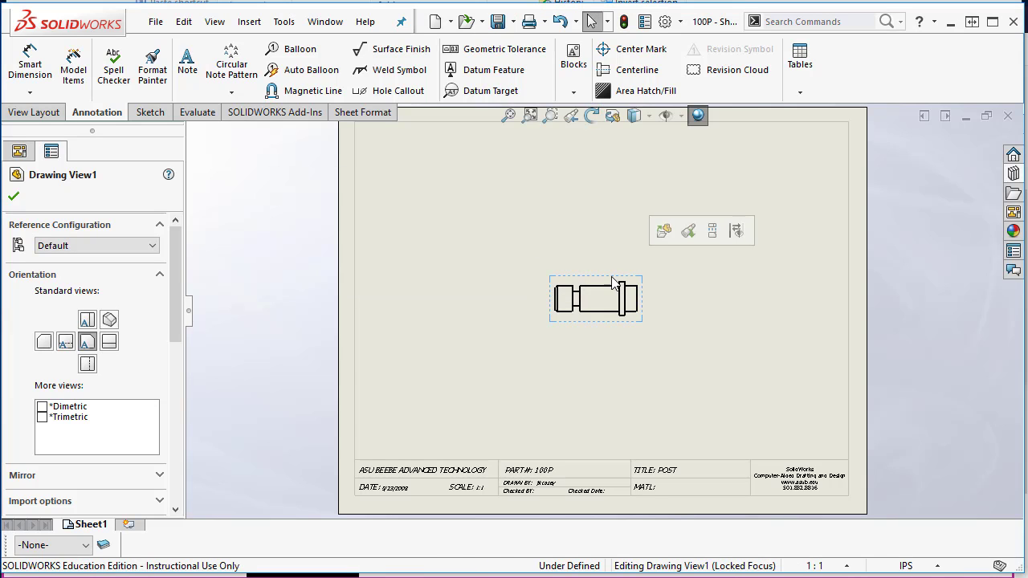
{"action": "right_click", "coordinate": [613, 281]}
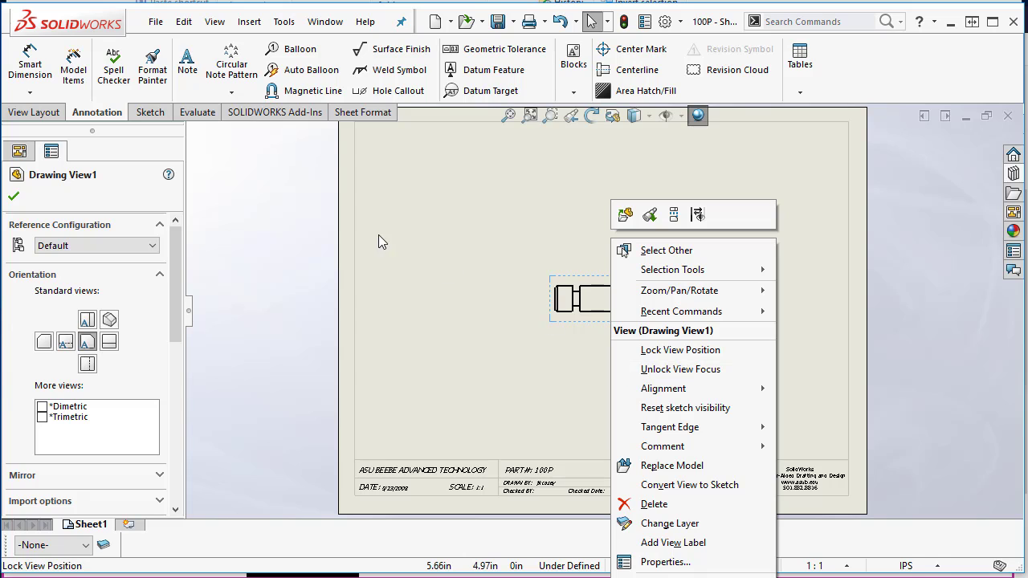
{"action": "left_click", "coordinate": [179, 249]}
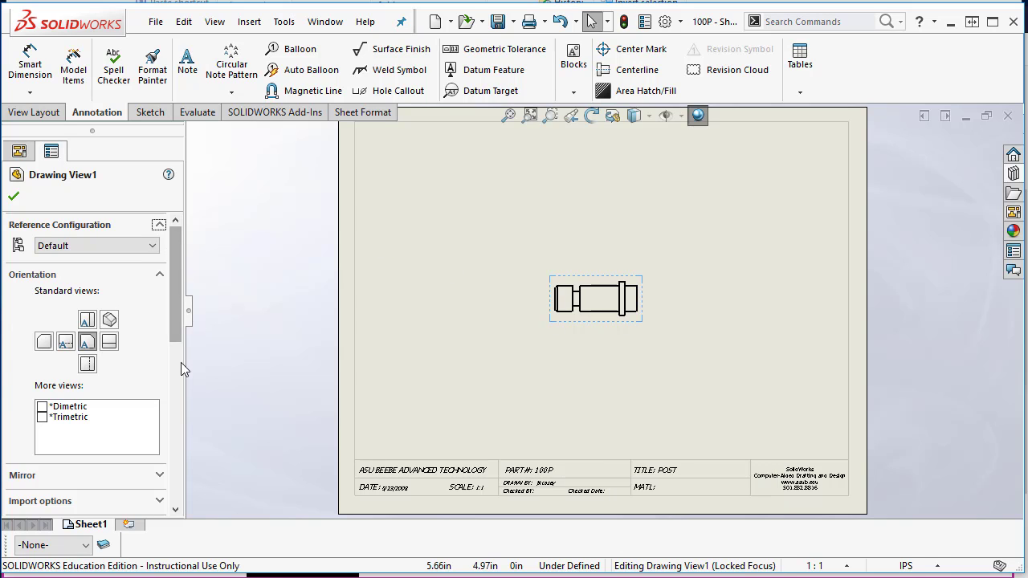
{"action": "left_click_drag", "start_coordinate": [175, 316], "coordinate": [165, 456]}
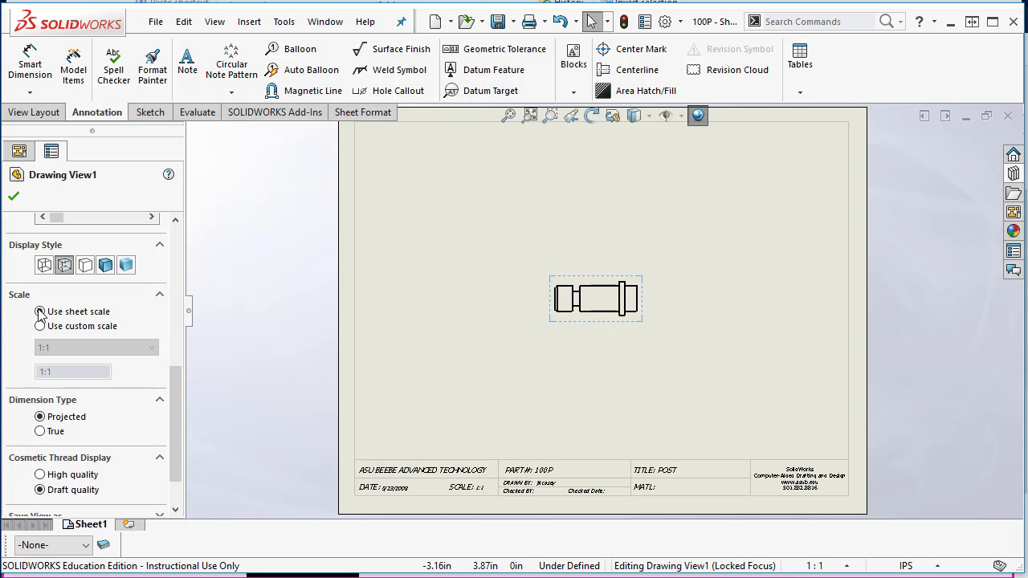
{"action": "left_click", "coordinate": [15, 196]}
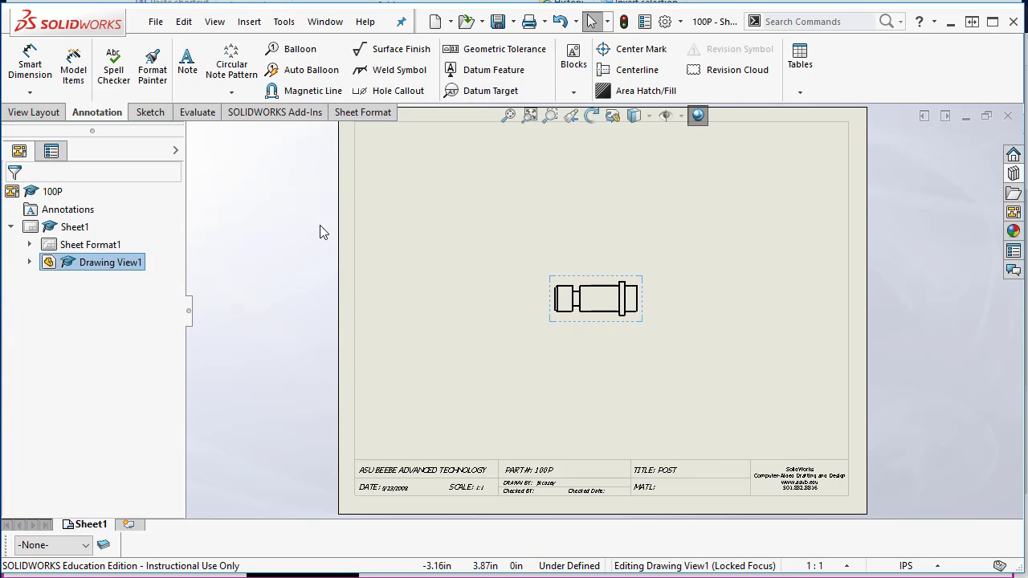
Set the scale of Sheet1 to 2:1 in its sheet properties.
{"action": "left_click", "coordinate": [461, 260]}
{"action": "right_click", "coordinate": [653, 224]}
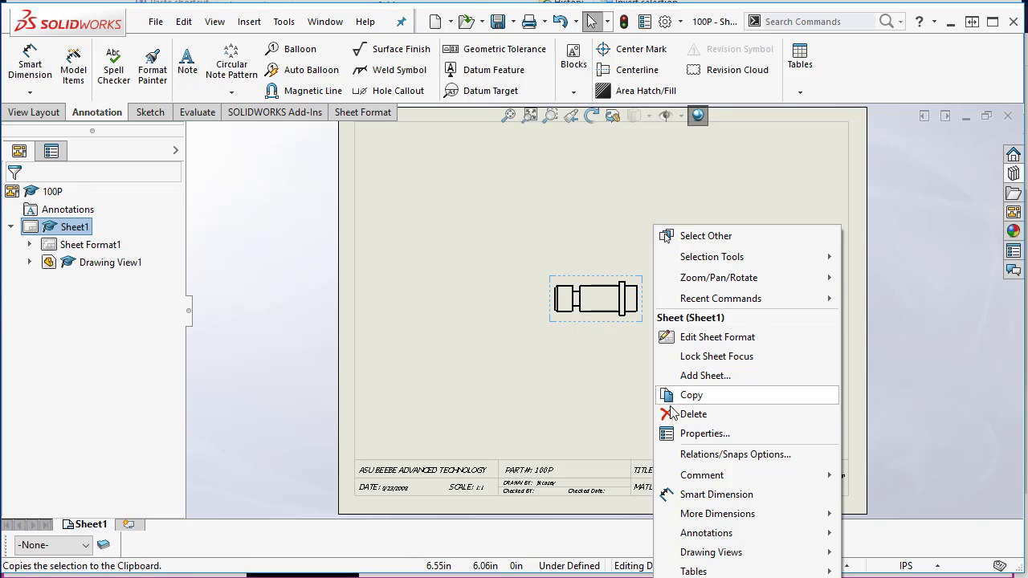
{"action": "right_click", "coordinate": [669, 154]}
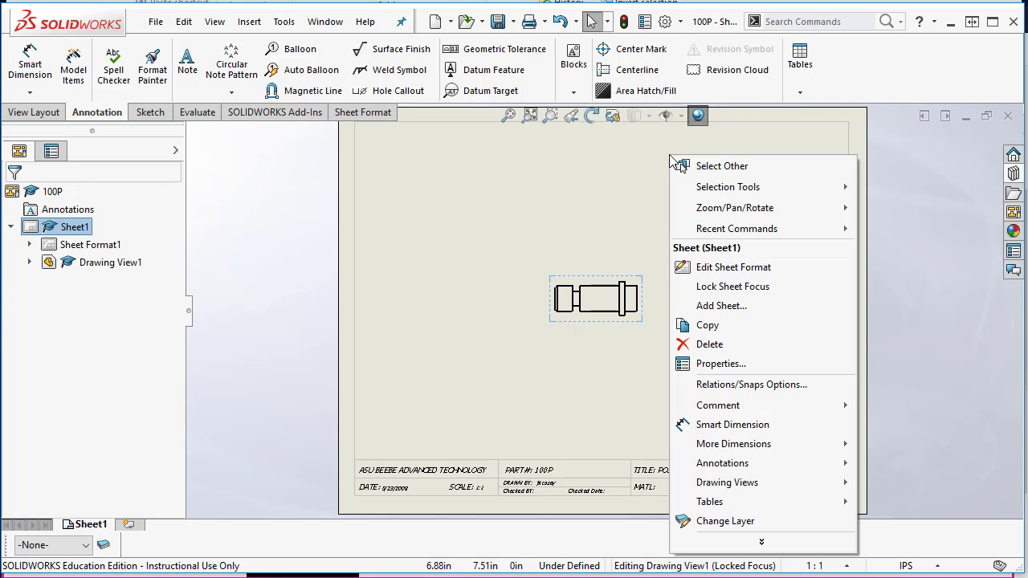
{"action": "left_click", "coordinate": [717, 363]}
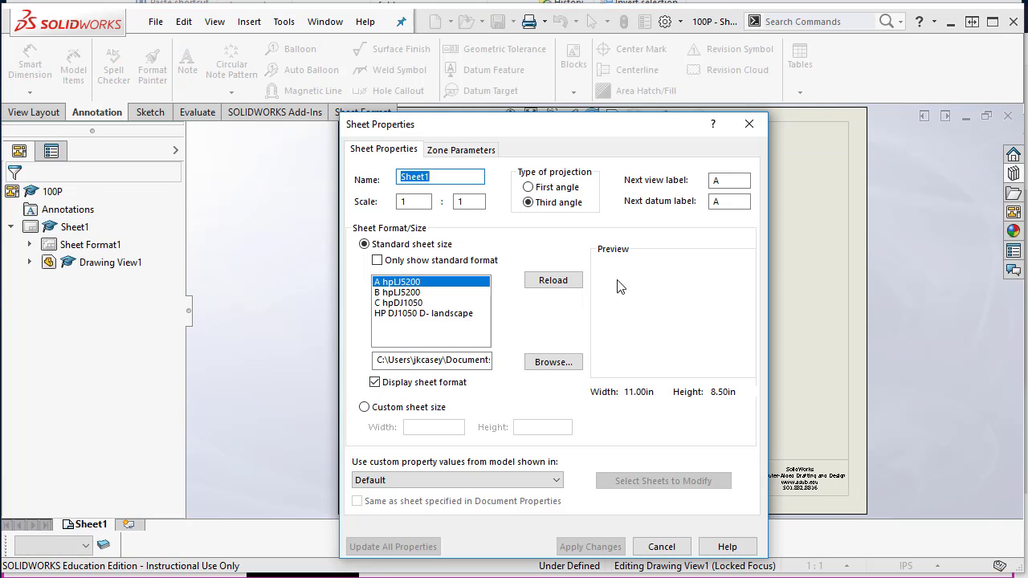
{"action": "double_click", "coordinate": [398, 202]}
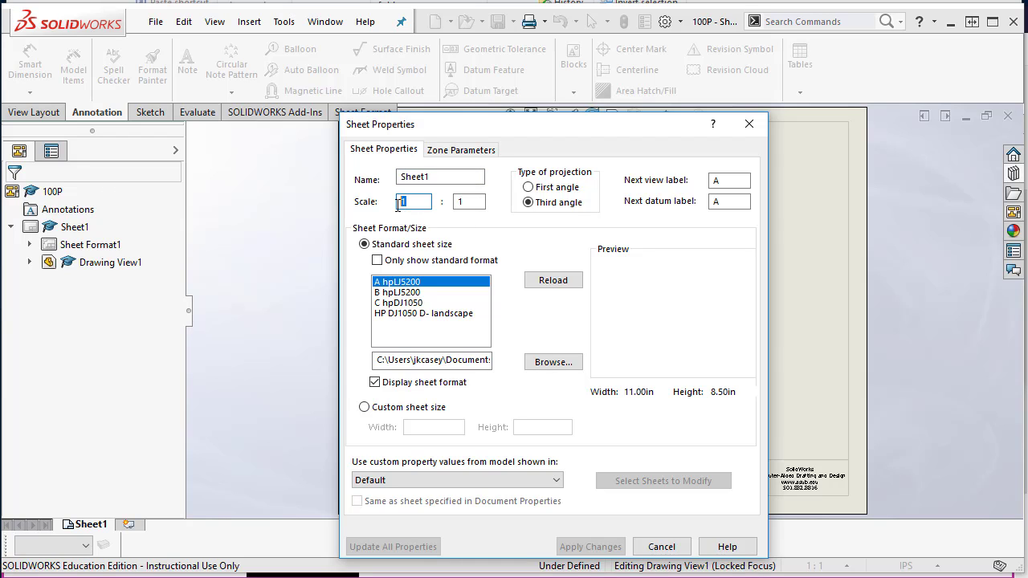
{"action": "type", "text": "2"}
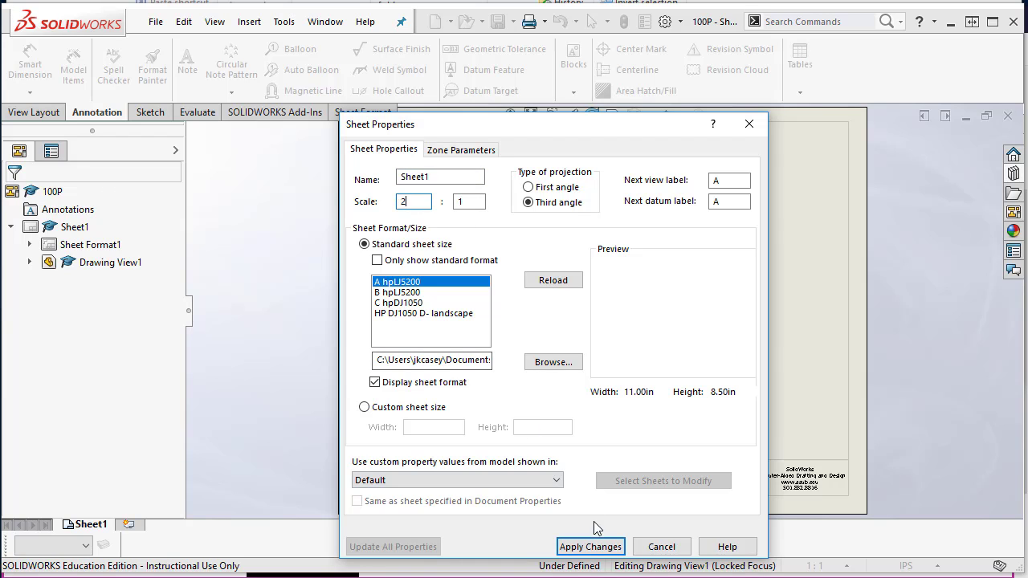
{"action": "left_click", "coordinate": [590, 546]}
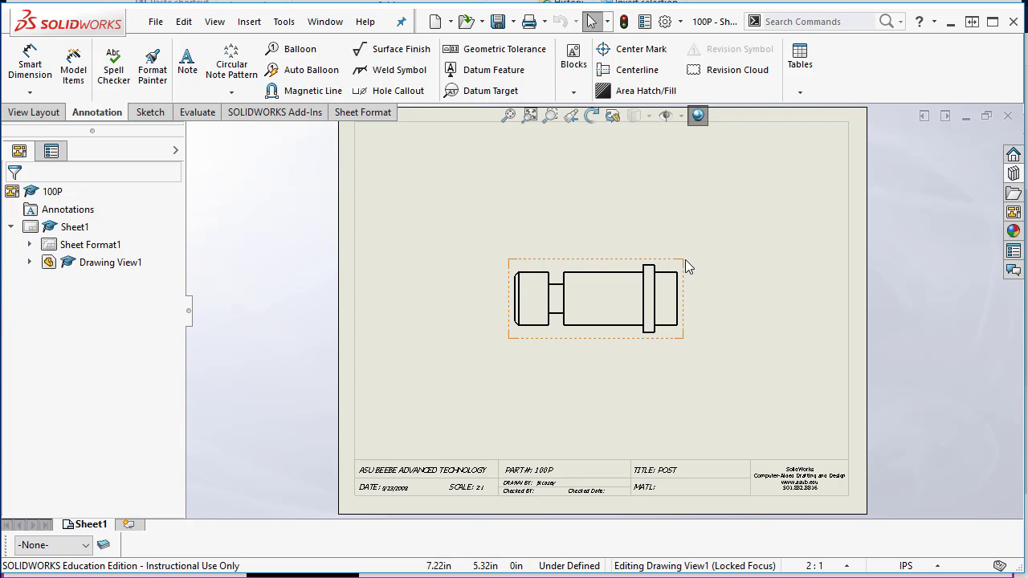
Shift the view toward the sheet's right side, then project an end view to its left and an isometric view to its upper right.
{"action": "left_click_drag", "start_coordinate": [684, 259], "coordinate": [739, 261]}
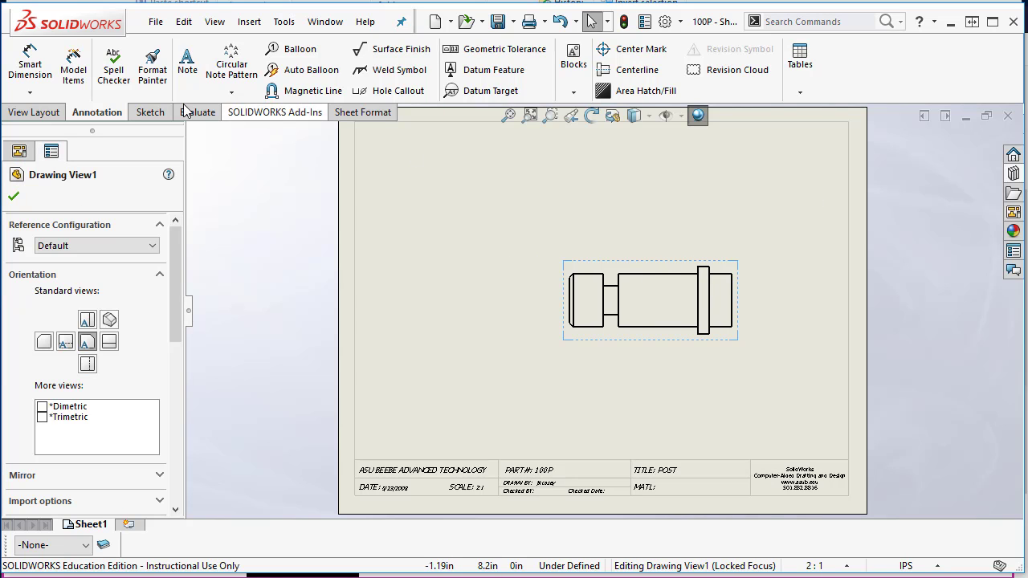
{"action": "left_click", "coordinate": [61, 116]}
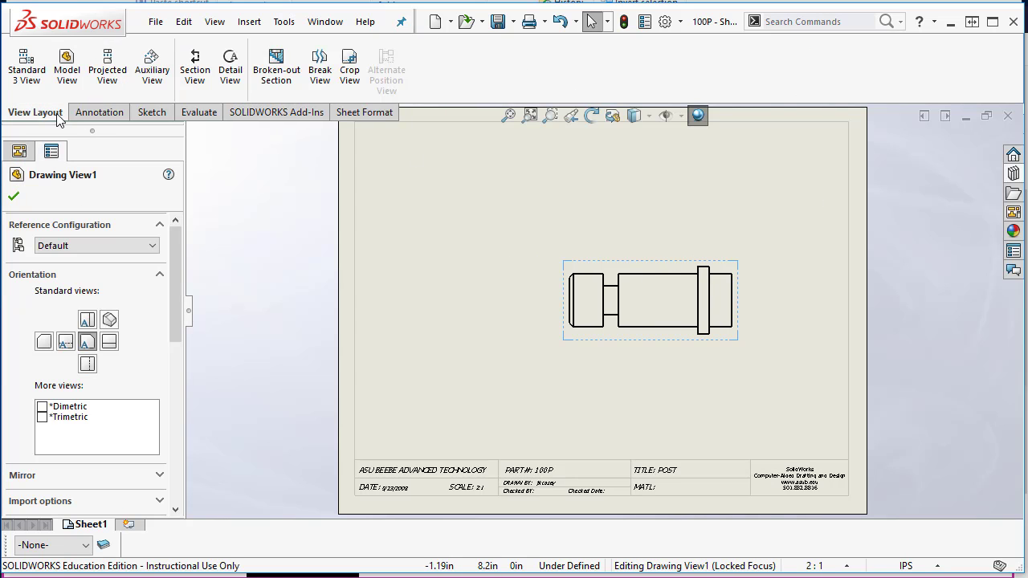
{"action": "left_click", "coordinate": [107, 68]}
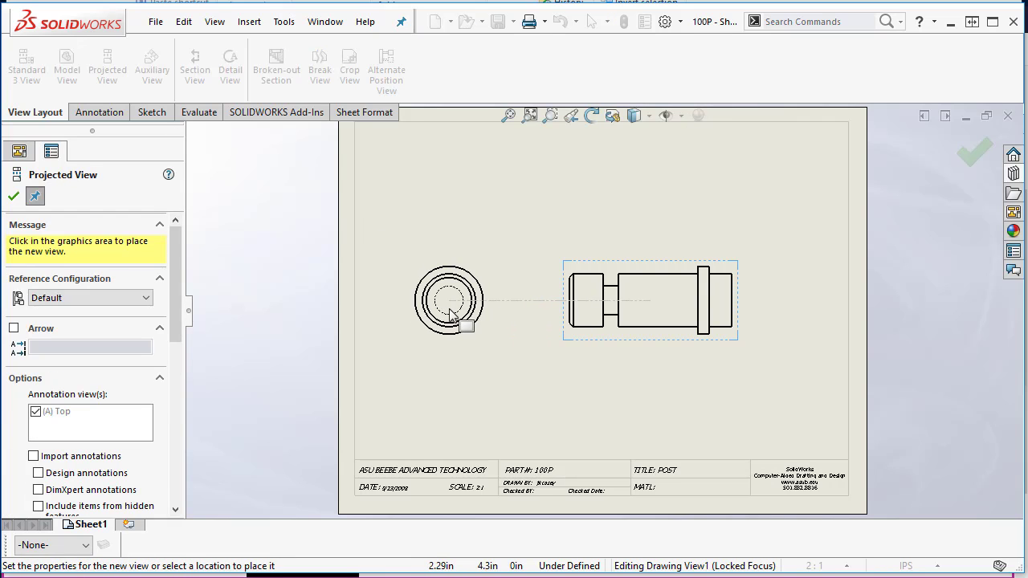
{"action": "left_click", "coordinate": [453, 315]}
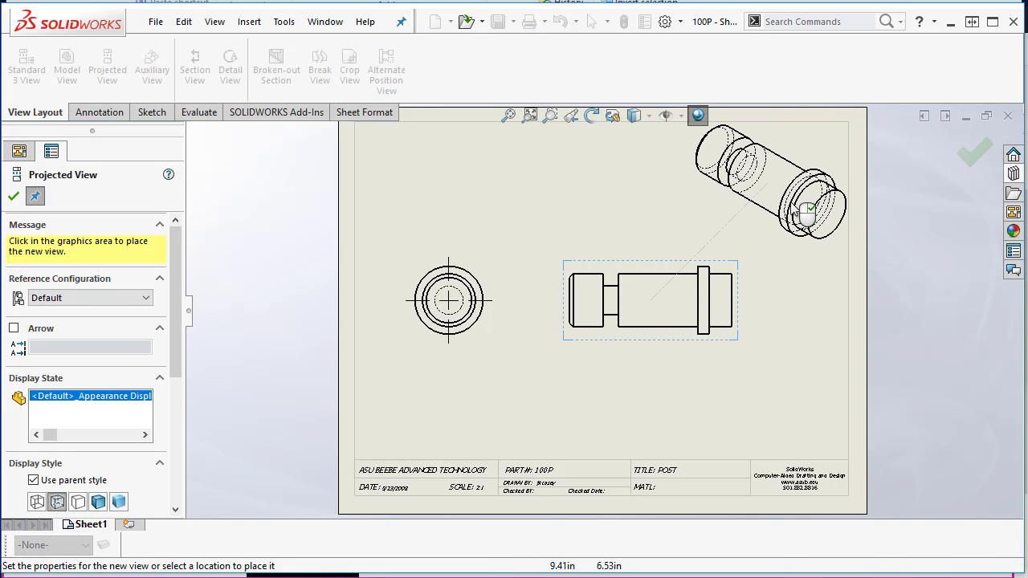
{"action": "left_click", "coordinate": [21, 193]}
Set the isometric view's display style to Shaded With Edges.
{"action": "left_click", "coordinate": [814, 257]}
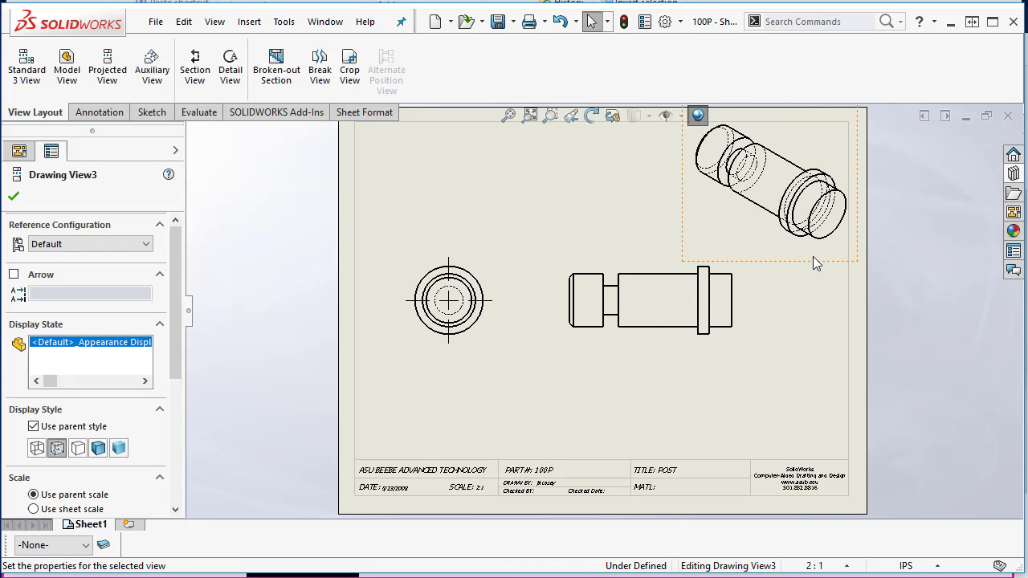
{"action": "double_click", "coordinate": [813, 257]}
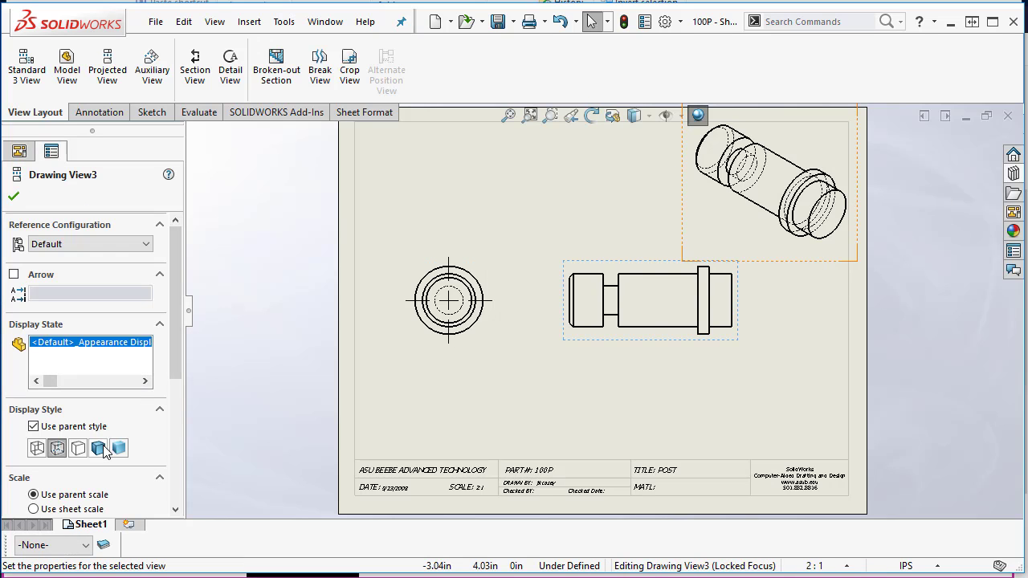
{"action": "left_click", "coordinate": [98, 448]}
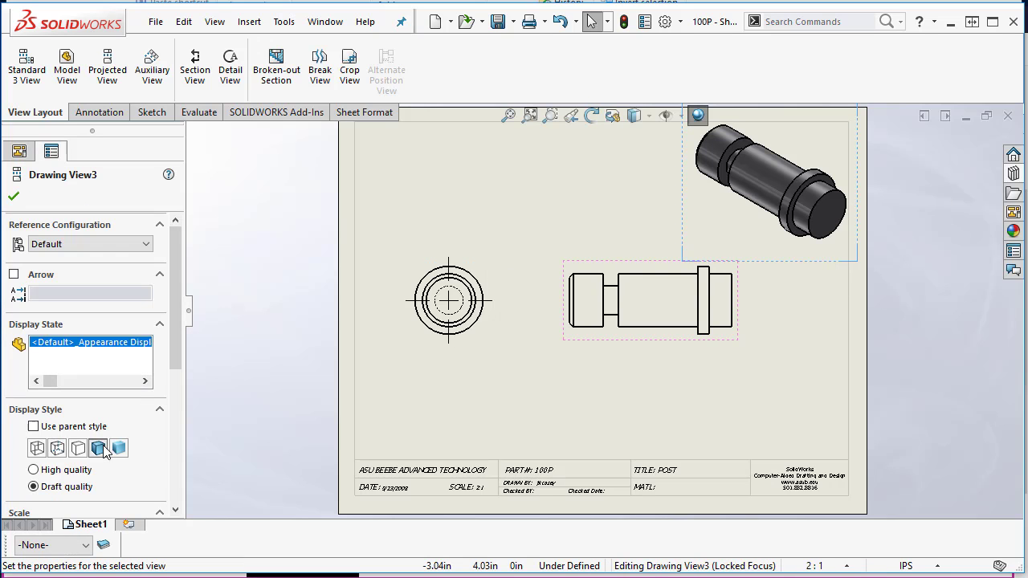
{"action": "left_click", "coordinate": [15, 197]}
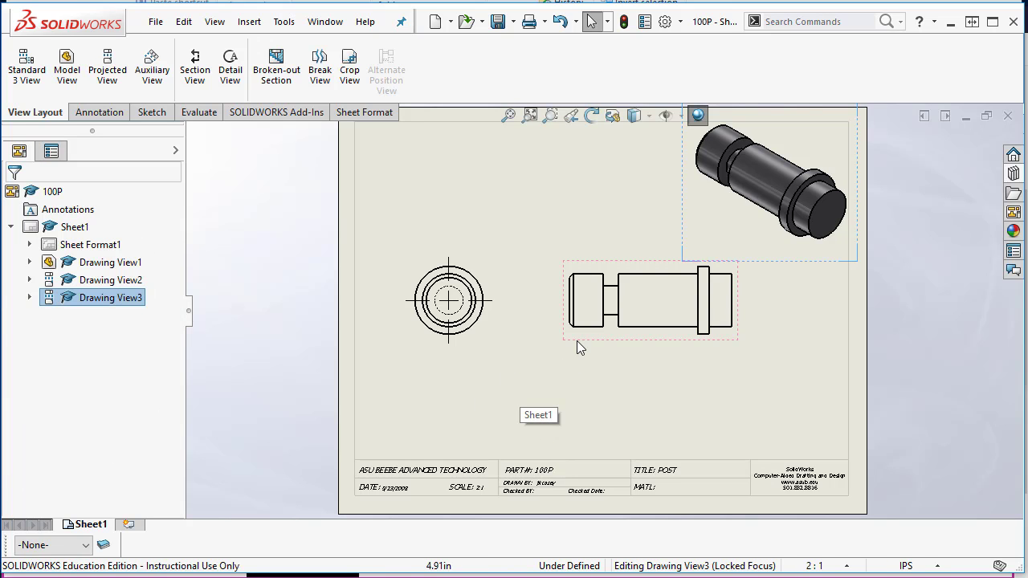
Move the side view down toward the title block and dimension the diameter at its right end.
{"action": "mouse_move", "coordinate": [577, 340]}
{"action": "left_mouse_down"}
{"action": "mouse_move", "coordinate": [574, 379]}
{"action": "mouse_move", "coordinate": [554, 397]}
{"action": "left_mouse_up"}
{"action": "left_click", "coordinate": [619, 419]}
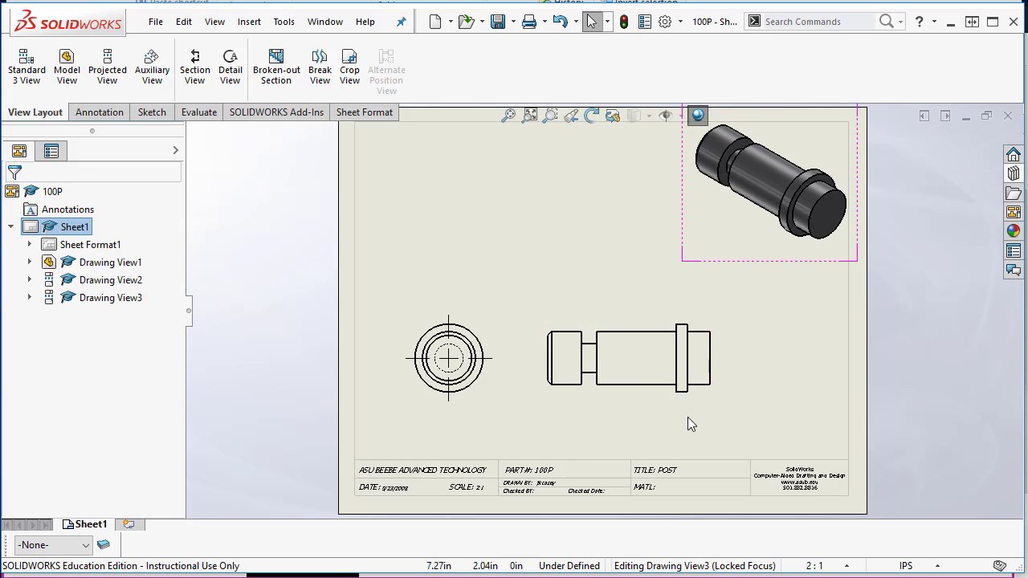
{"action": "scroll", "coordinate": [688, 418], "scroll_direction": "down", "scroll_amount": 4}
{"action": "middle_click_drag", "start_coordinate": [700, 467], "coordinate": [483, 316]}
{"action": "scroll", "coordinate": [507, 280], "scroll_direction": "down", "scroll_amount": 1}
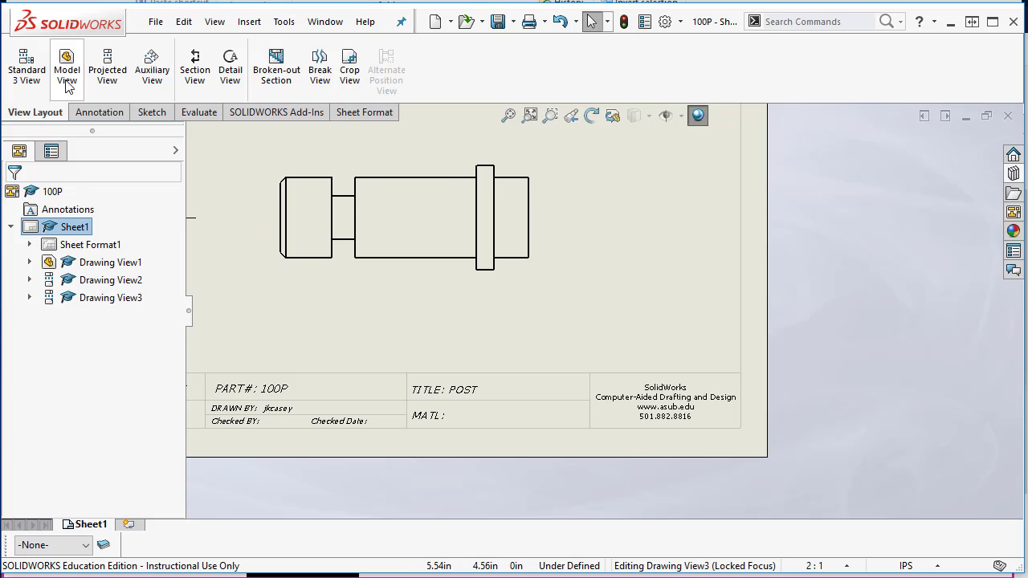
{"action": "left_click", "coordinate": [88, 115]}
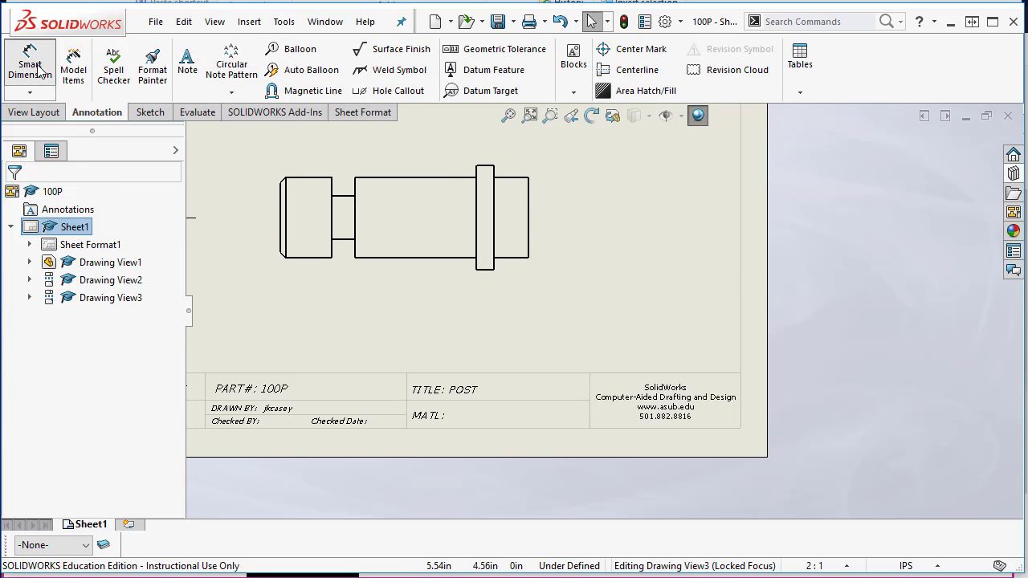
{"action": "left_click", "coordinate": [37, 70]}
{"action": "left_click", "coordinate": [528, 210]}
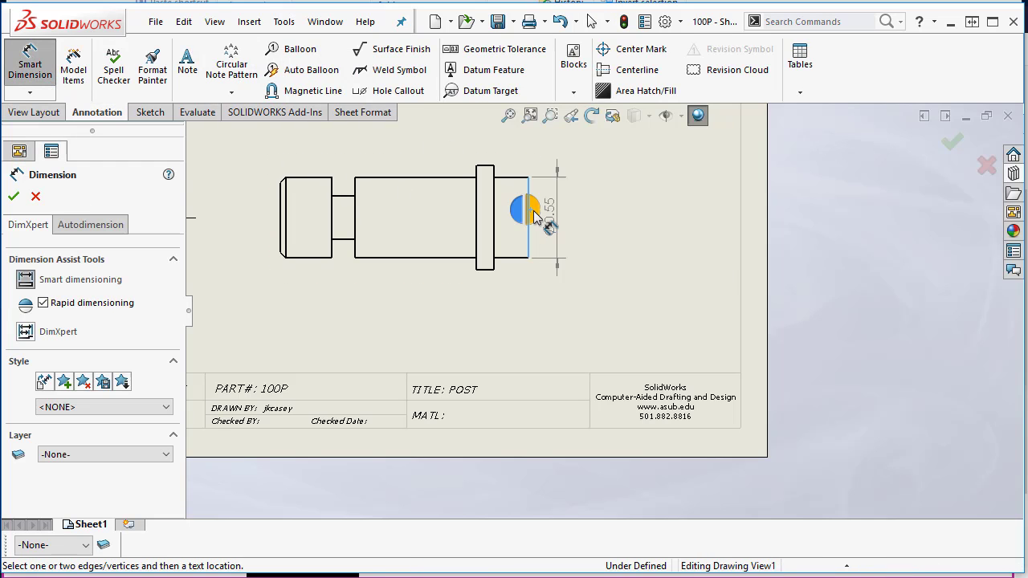
{"action": "left_click", "coordinate": [539, 212]}
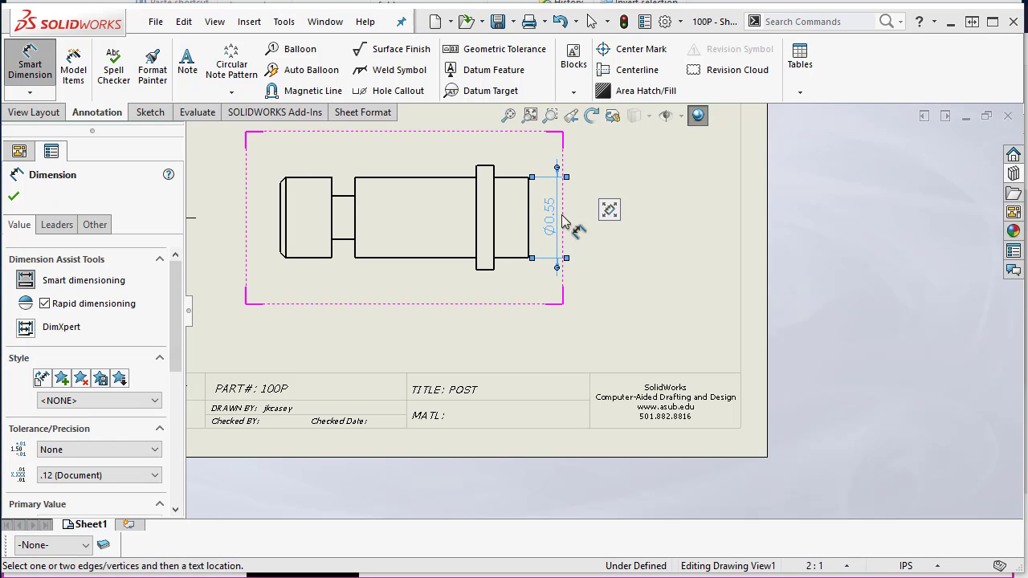
Reapply ANSI as the overall drafting standard after trying ISO, and switch the drawing's unit system to MMGS.
{"action": "left_click", "coordinate": [665, 22]}
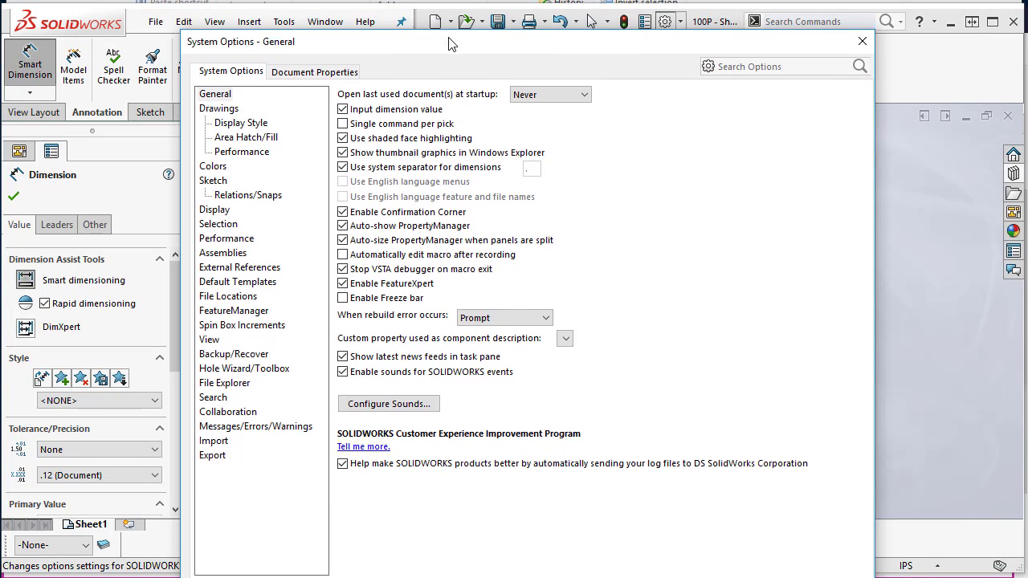
{"action": "left_click", "coordinate": [350, 86]}
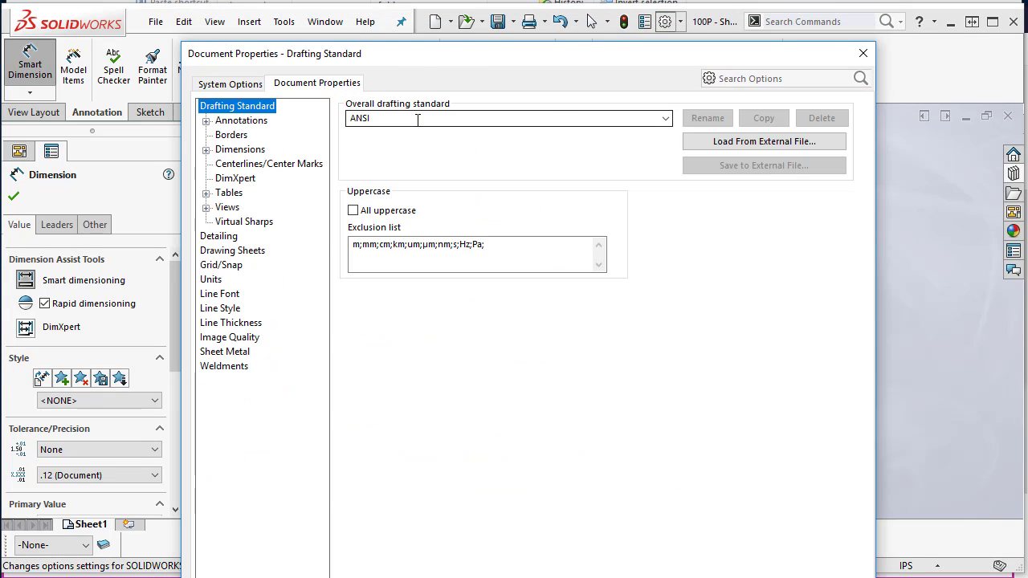
{"action": "left_click", "coordinate": [666, 118]}
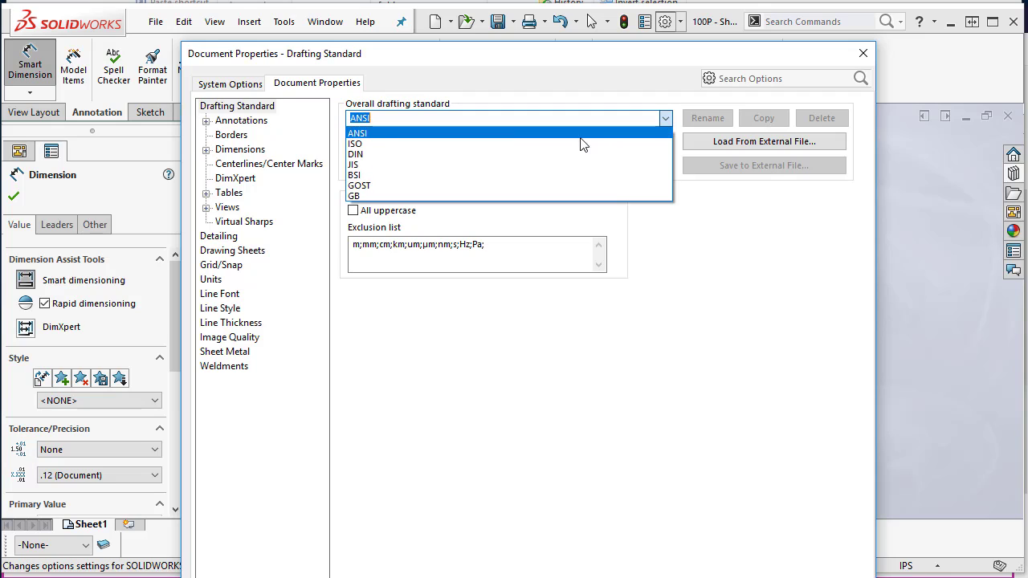
{"action": "left_click", "coordinate": [488, 145]}
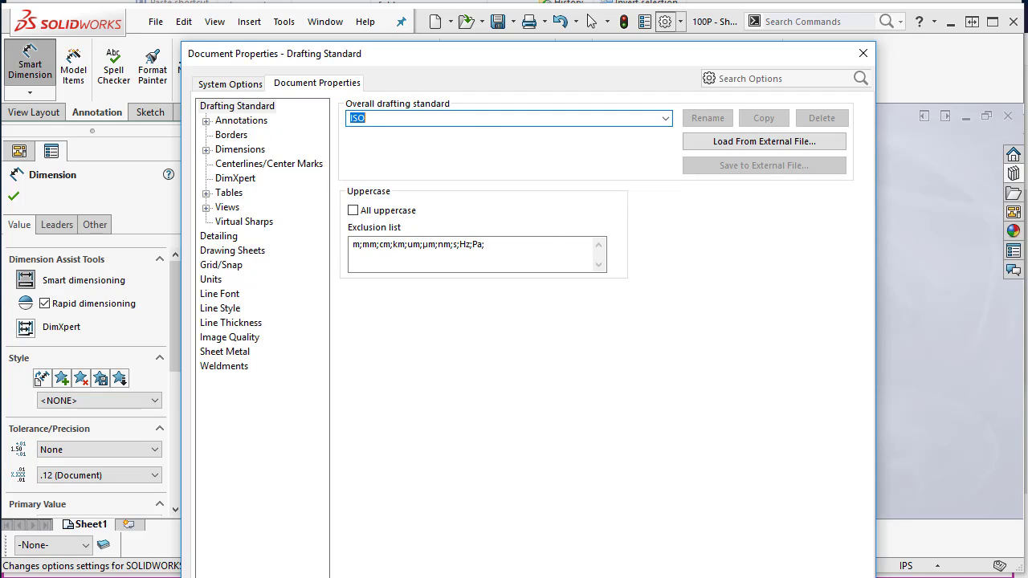
{"action": "left_click", "coordinate": [602, 210]}
{"action": "left_click", "coordinate": [666, 118]}
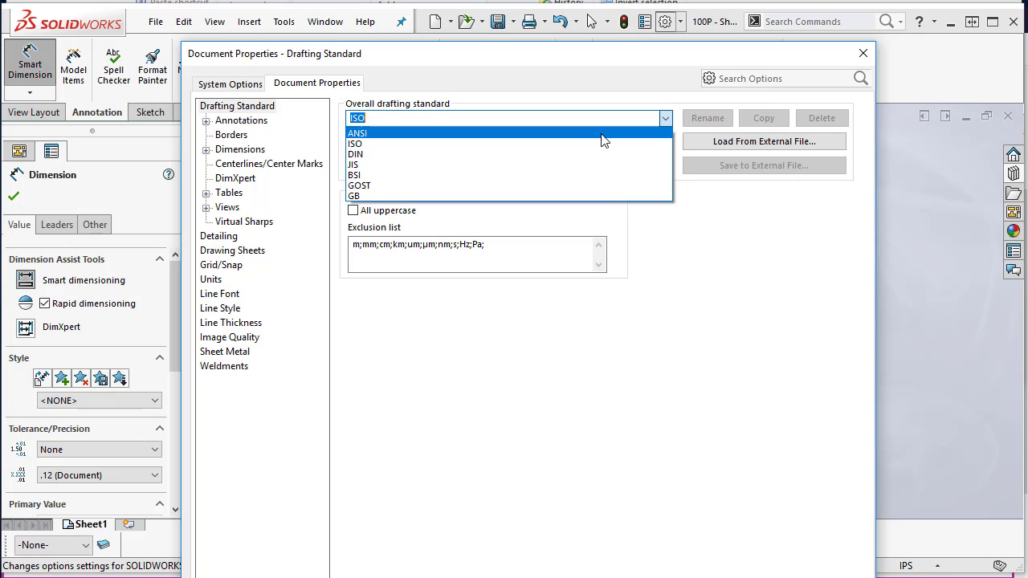
{"action": "left_click", "coordinate": [602, 137]}
{"action": "left_click", "coordinate": [670, 577]}
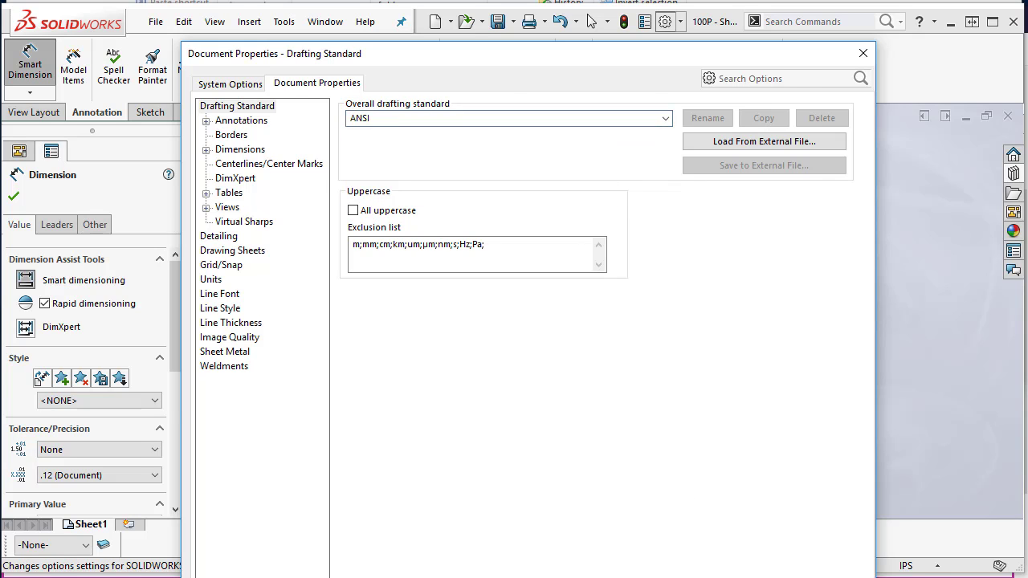
{"action": "left_click", "coordinate": [638, 320]}
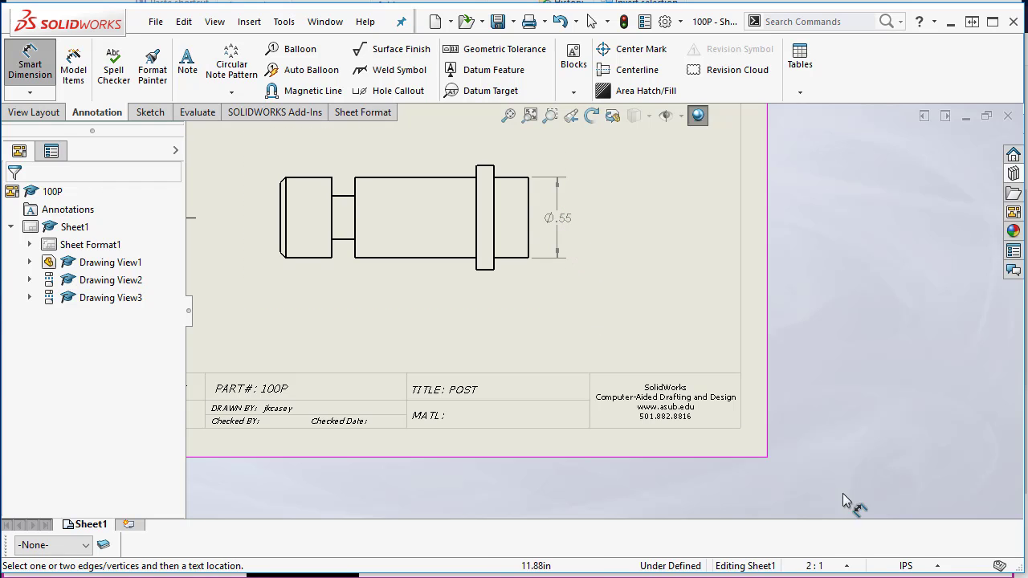
{"action": "left_click", "coordinate": [905, 565]}
{"action": "left_click", "coordinate": [891, 499]}
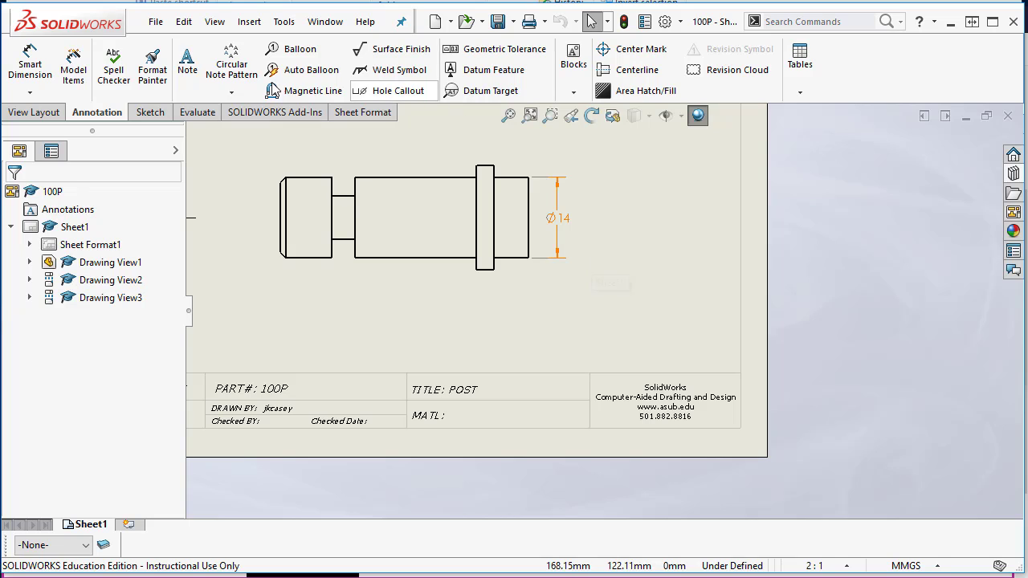
Dimension the collar's diameter to the right of the side view and the chamfered end section's diameter to its left.
{"action": "left_click", "coordinate": [34, 58]}
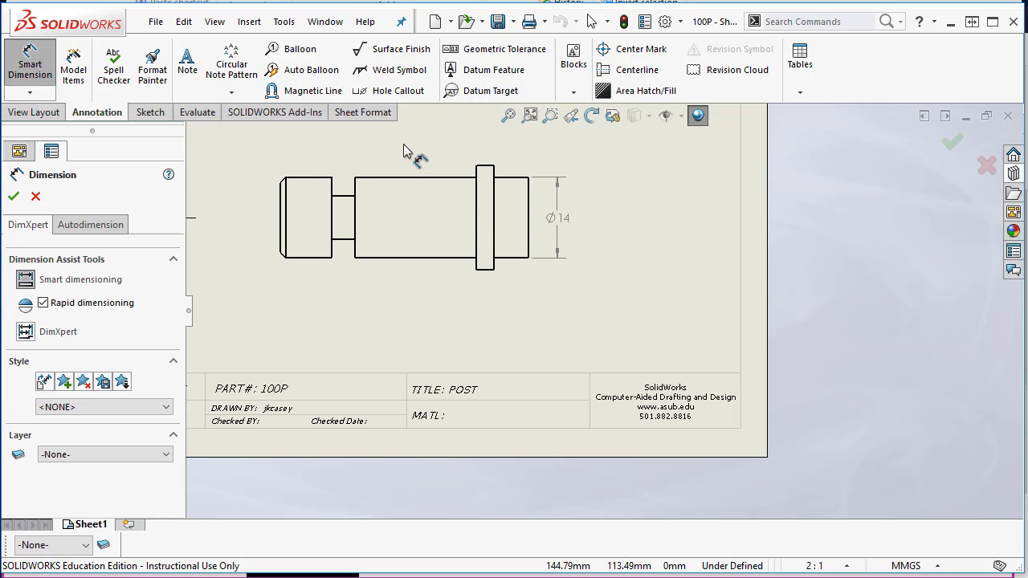
{"action": "left_click", "coordinate": [493, 218]}
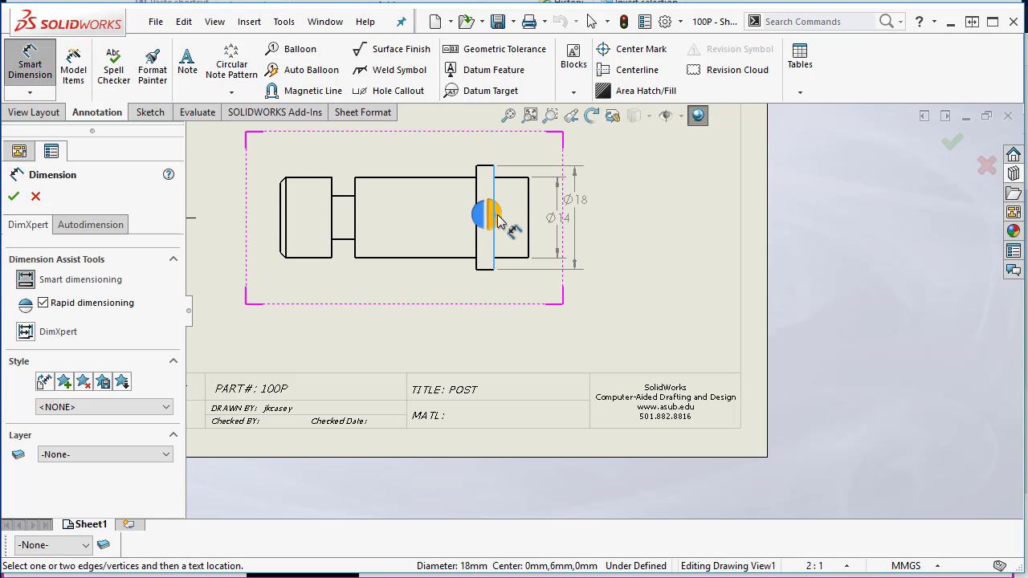
{"action": "left_click", "coordinate": [491, 216]}
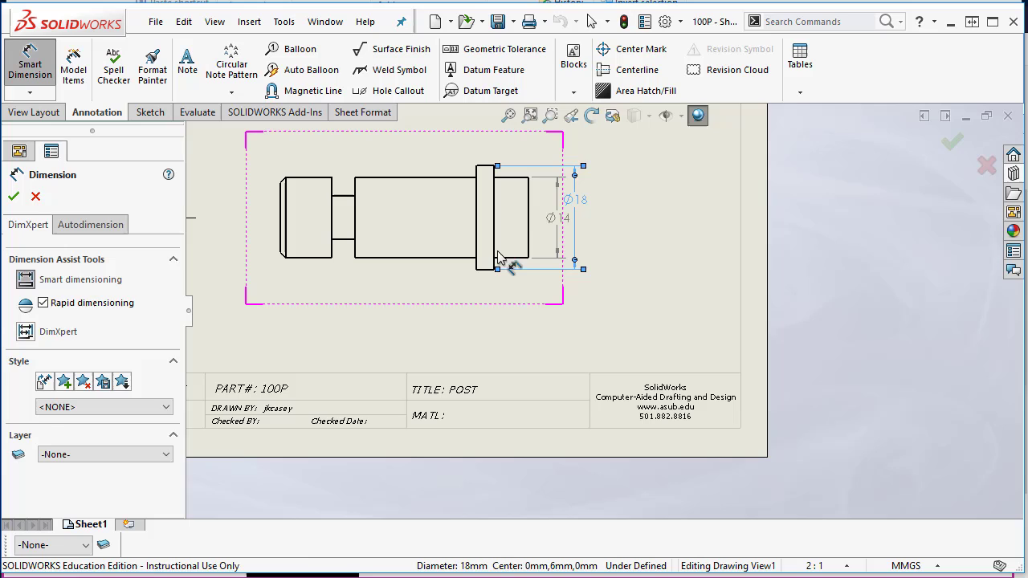
{"action": "left_click", "coordinate": [292, 178]}
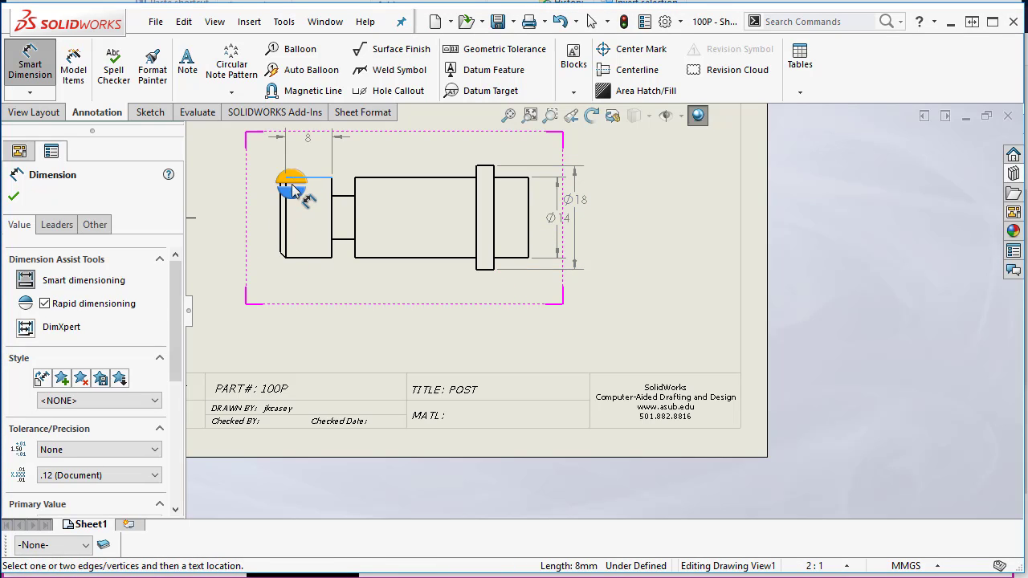
{"action": "left_click", "coordinate": [296, 258]}
{"action": "left_click", "coordinate": [295, 261]}
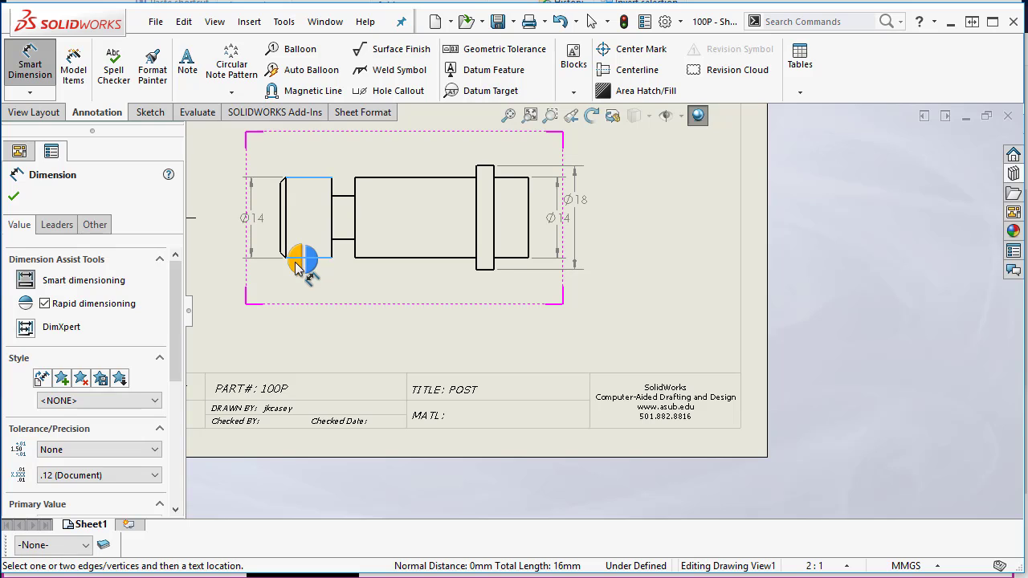
Dimension the lengths from the chamfered end face to the near side of the groove and to the collar's near face.
{"action": "left_click", "coordinate": [294, 190]}
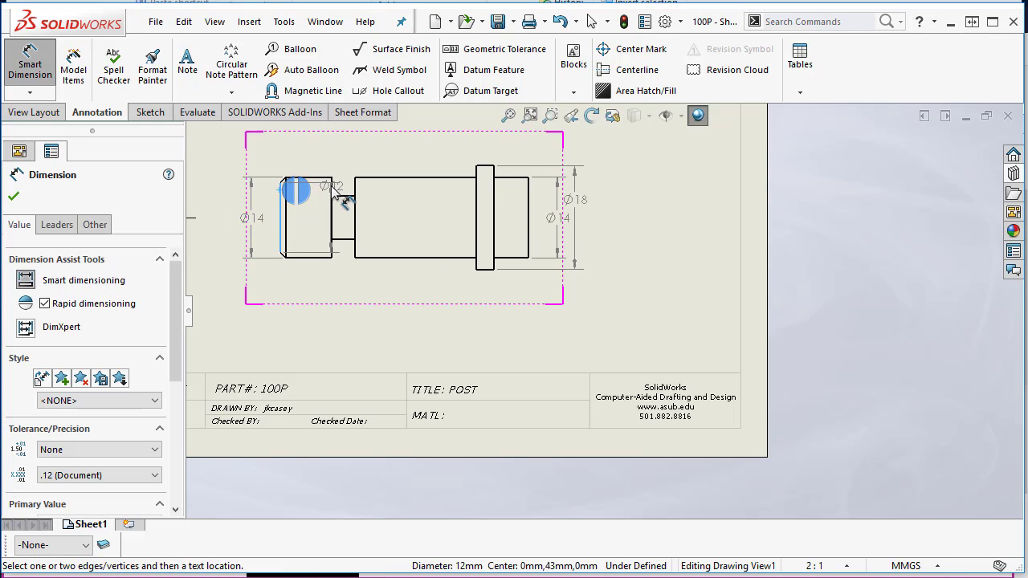
{"action": "left_click", "coordinate": [331, 189]}
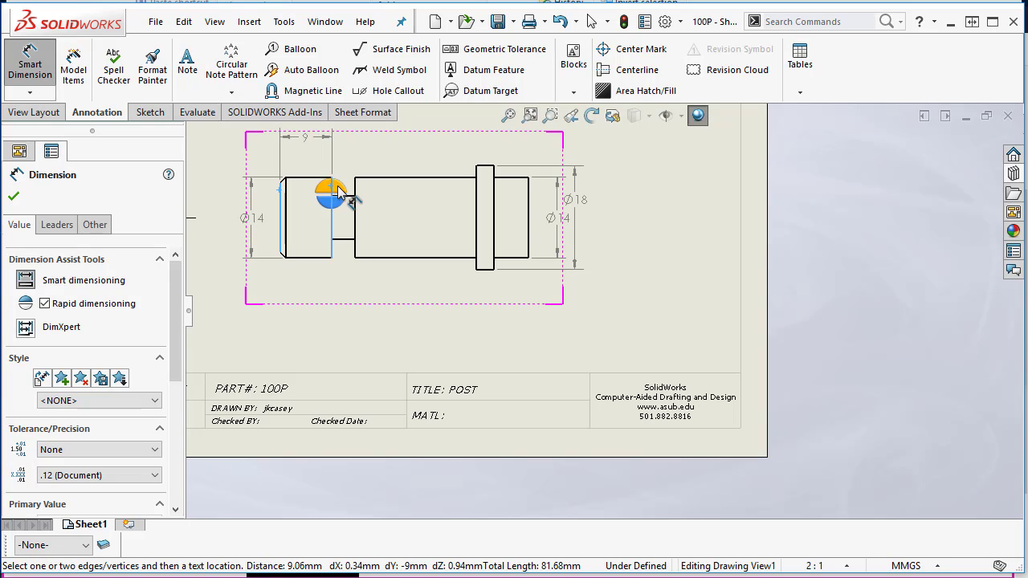
{"action": "left_click", "coordinate": [338, 190]}
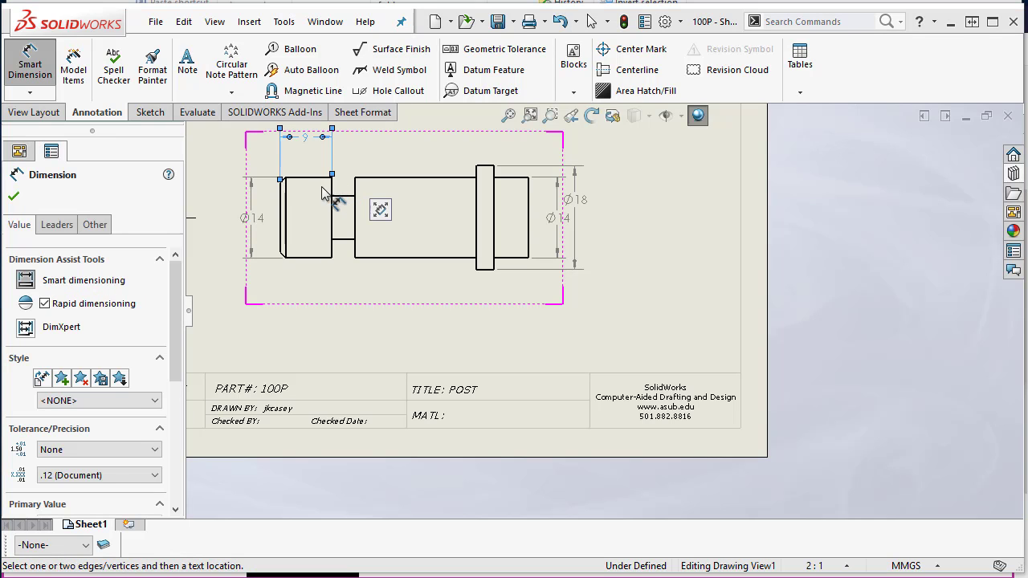
{"action": "left_click", "coordinate": [288, 193]}
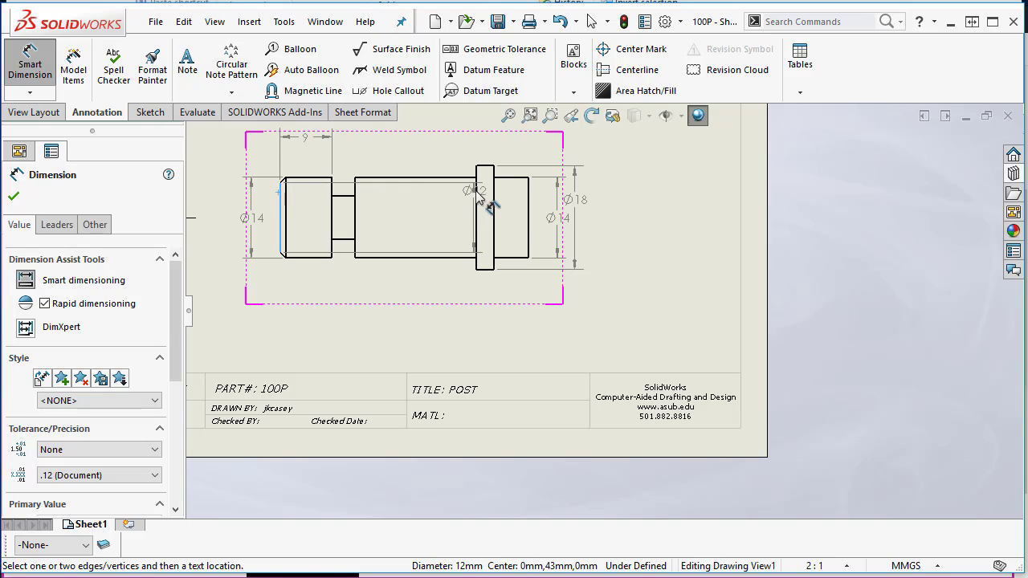
{"action": "left_click", "coordinate": [476, 193]}
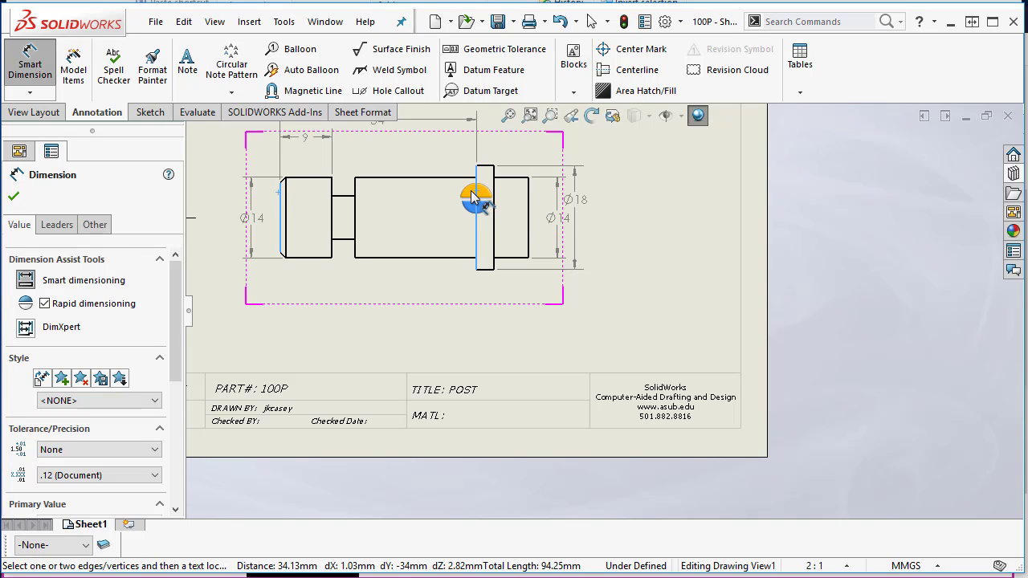
{"action": "left_click", "coordinate": [473, 194]}
{"action": "scroll", "coordinate": [459, 224], "scroll_direction": "up", "scroll_amount": 1}
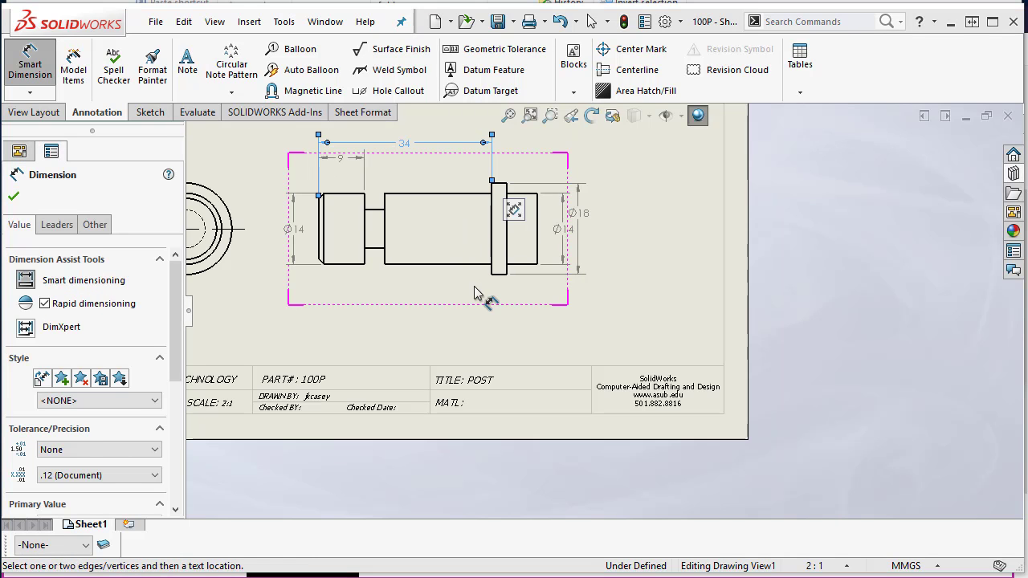
Dimension the collar's thickness and the post's overall length above the side view.
{"action": "left_click", "coordinate": [498, 184]}
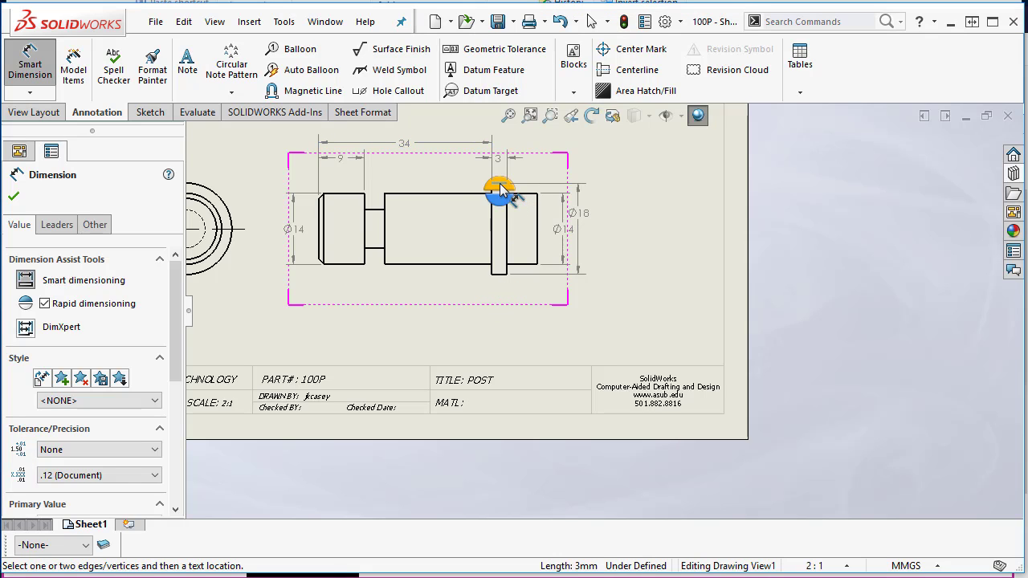
{"action": "left_click", "coordinate": [499, 186]}
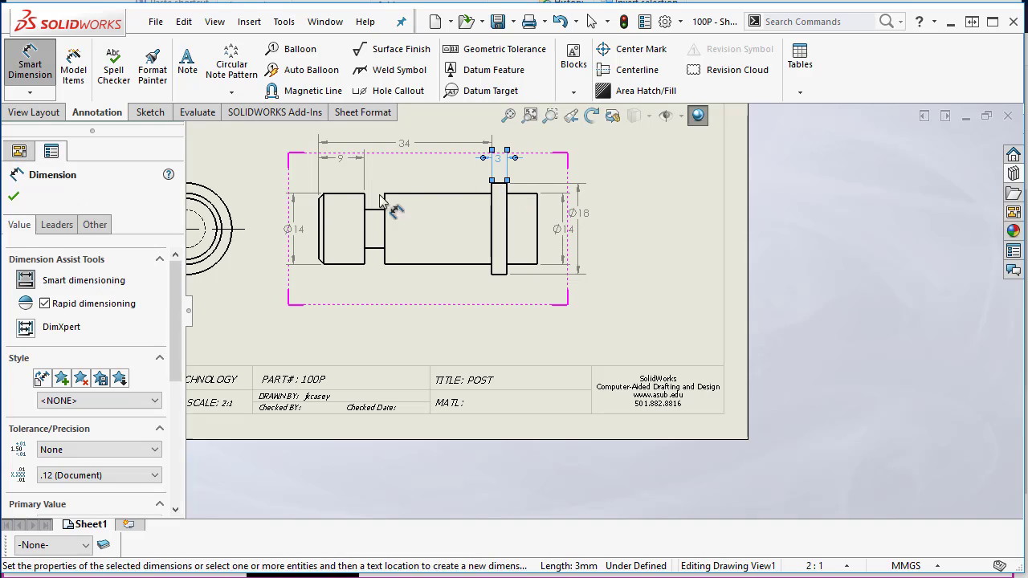
{"action": "left_click", "coordinate": [321, 221]}
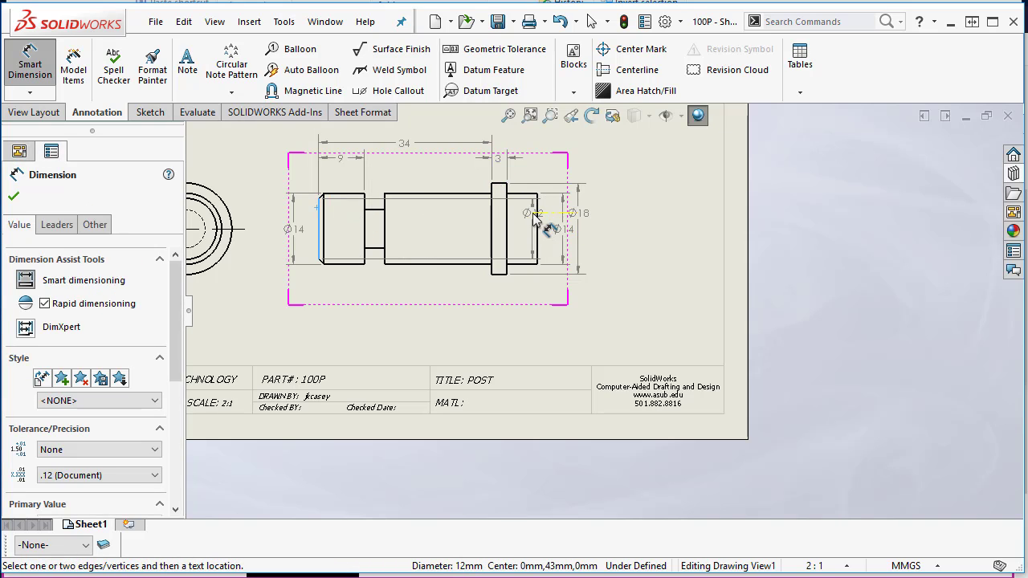
{"action": "left_click", "coordinate": [538, 221]}
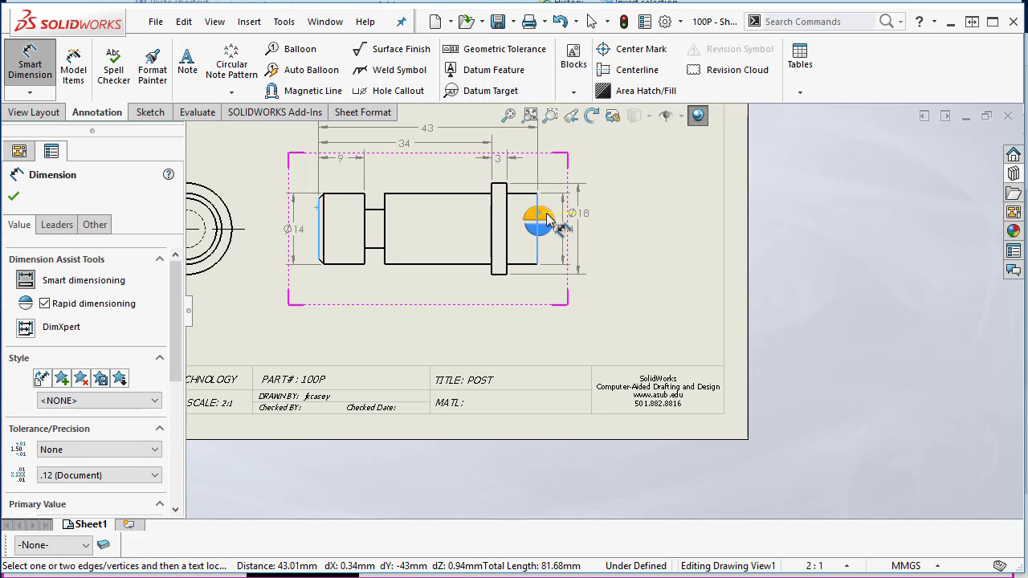
{"action": "left_click", "coordinate": [538, 218]}
Add a leader note reading "4 x Ø8" below the side view, pointing to the groove.
{"action": "middle_click_drag", "start_coordinate": [522, 295], "coordinate": [556, 318]}
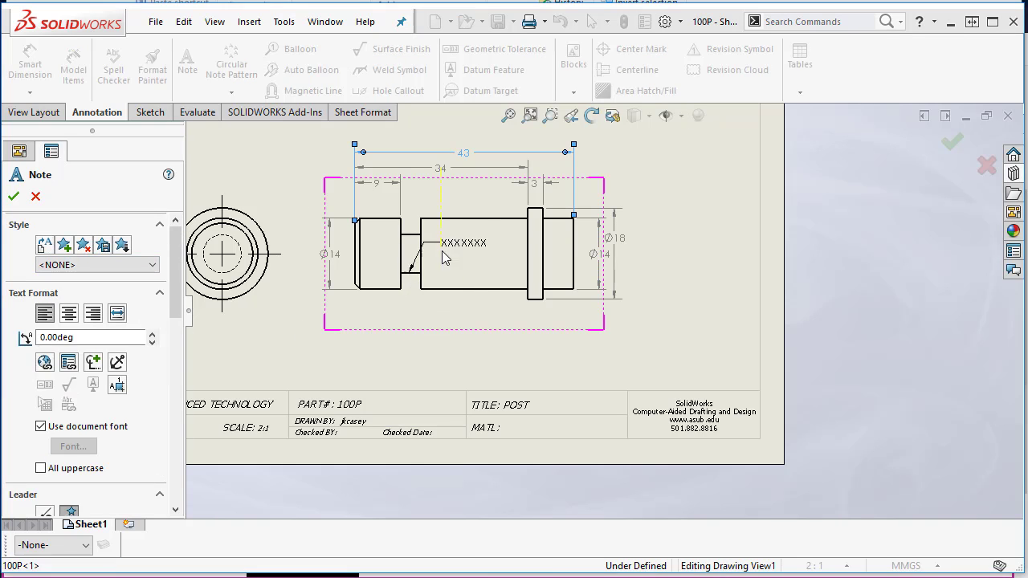
{"action": "left_click", "coordinate": [440, 337]}
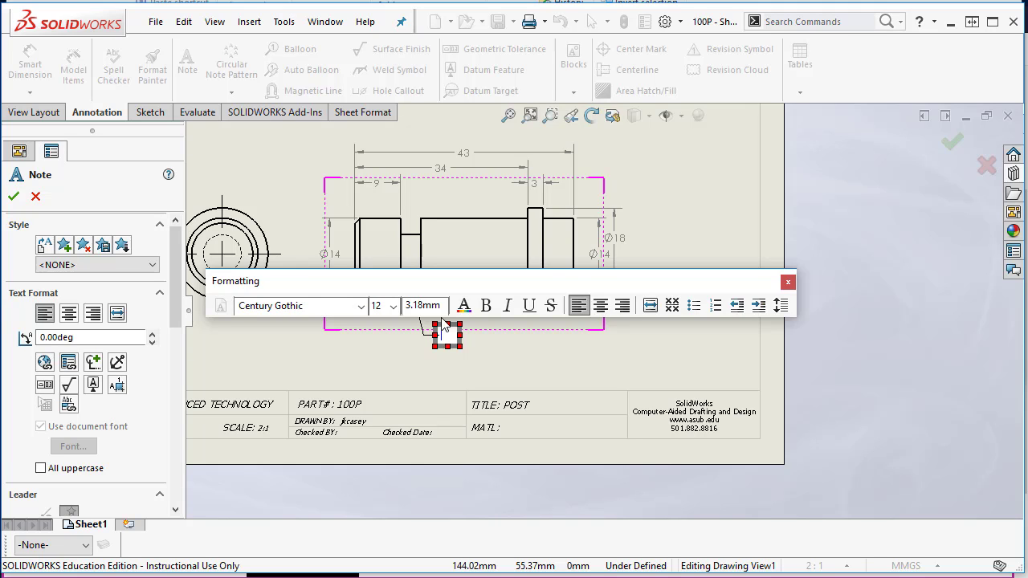
{"action": "type", "text": "4 x"}
{"action": "left_click", "coordinate": [93, 363]}
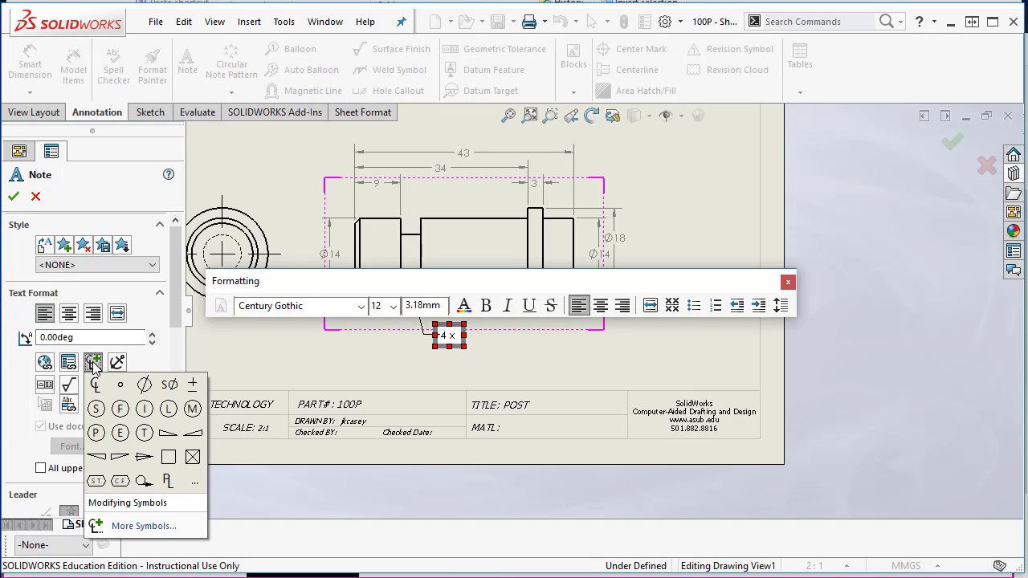
{"action": "left_click", "coordinate": [144, 384]}
{"action": "type", "text": "8"}
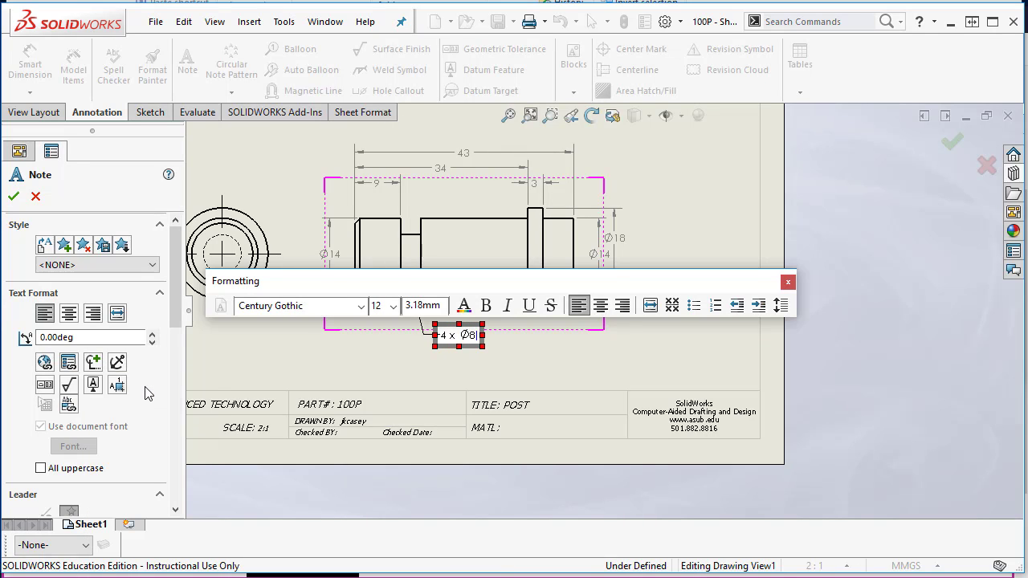
{"action": "left_click", "coordinate": [14, 197]}
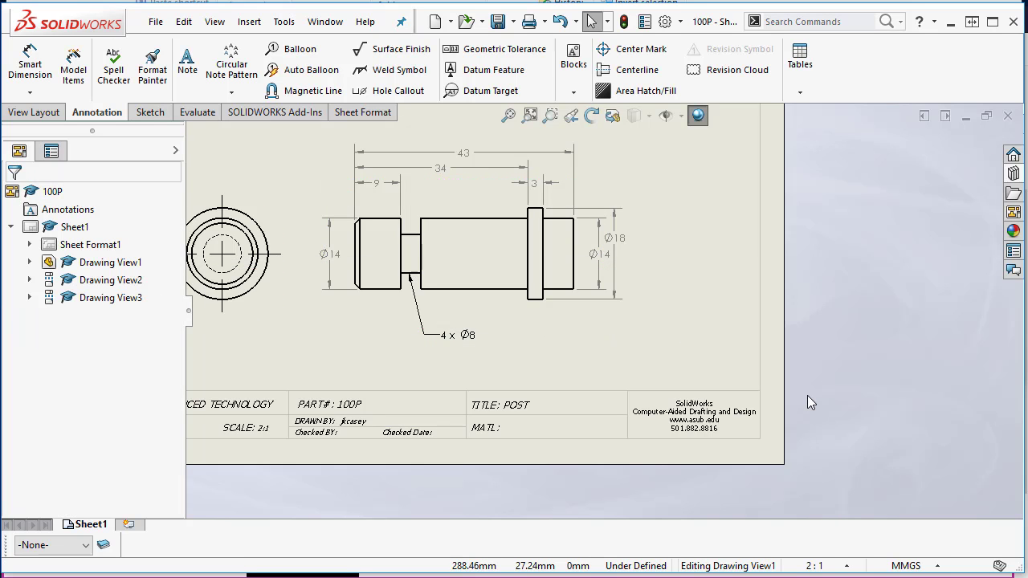
Undock the layer controls over the sheet and create a new layer named DIM.
{"action": "mouse_move", "coordinate": [688, 320]}
{"action": "middle_mouse_down"}
{"action": "mouse_move", "coordinate": [761, 370]}
{"action": "mouse_move", "coordinate": [773, 346]}
{"action": "mouse_move", "coordinate": [784, 376]}
{"action": "mouse_move", "coordinate": [784, 362]}
{"action": "mouse_move", "coordinate": [807, 374]}
{"action": "middle_mouse_up"}
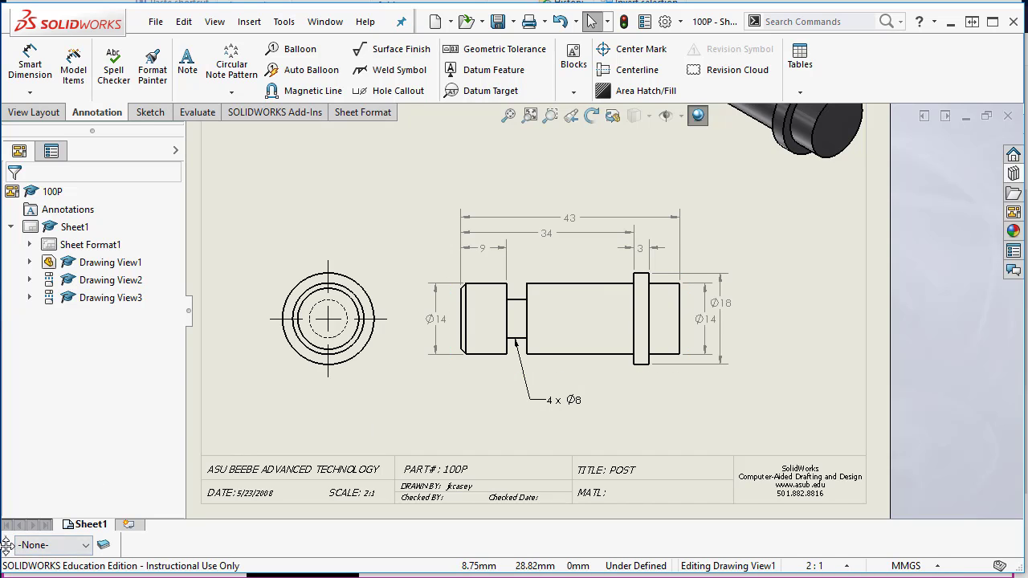
{"action": "left_click_drag", "start_coordinate": [7, 545], "coordinate": [205, 273]}
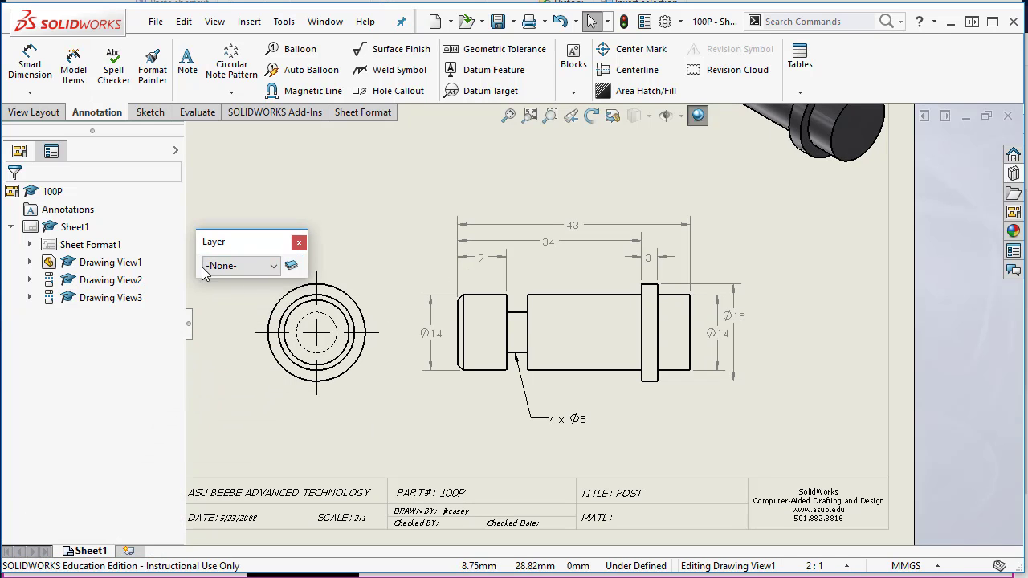
{"action": "left_click", "coordinate": [291, 265]}
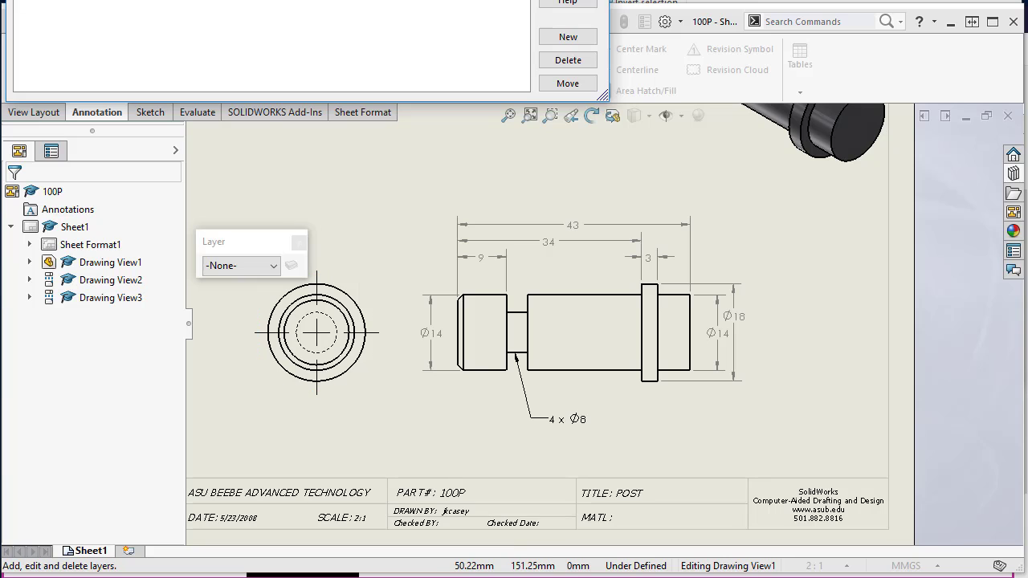
{"action": "left_click_drag", "start_coordinate": [302, 0], "coordinate": [405, 143]}
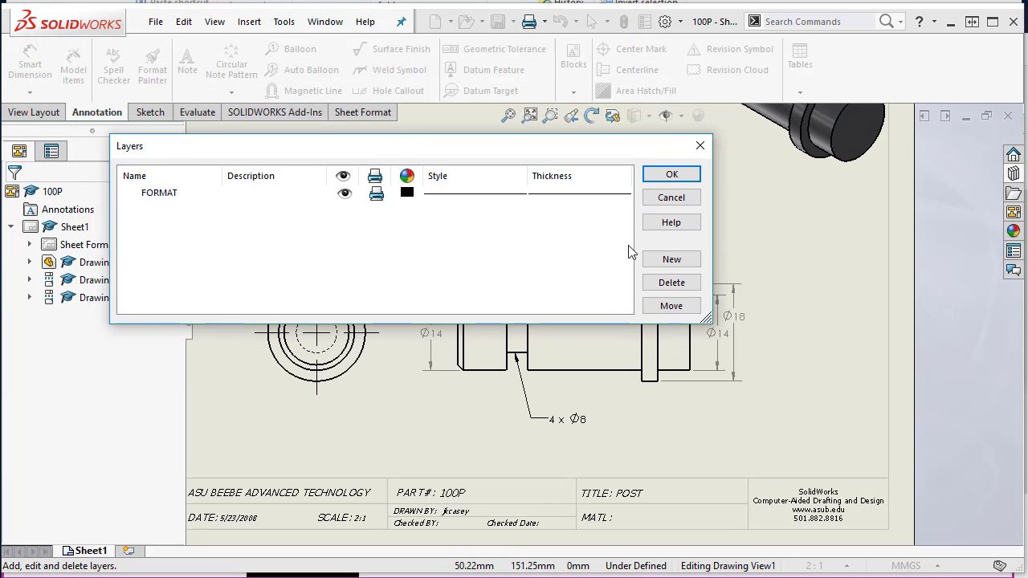
{"action": "left_click", "coordinate": [671, 258]}
{"action": "type", "text": "DIM"}
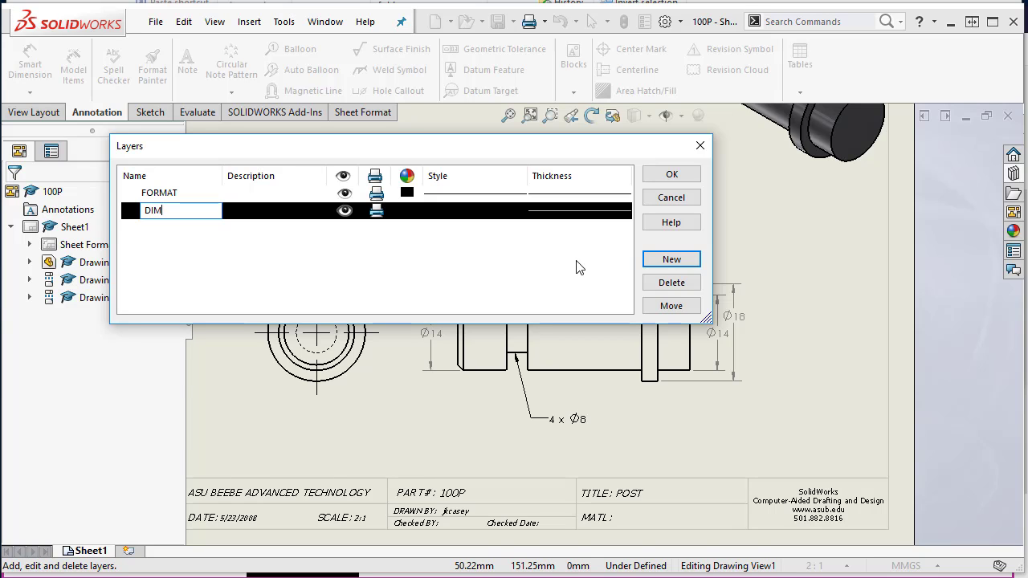
{"action": "key", "text": "Return"}
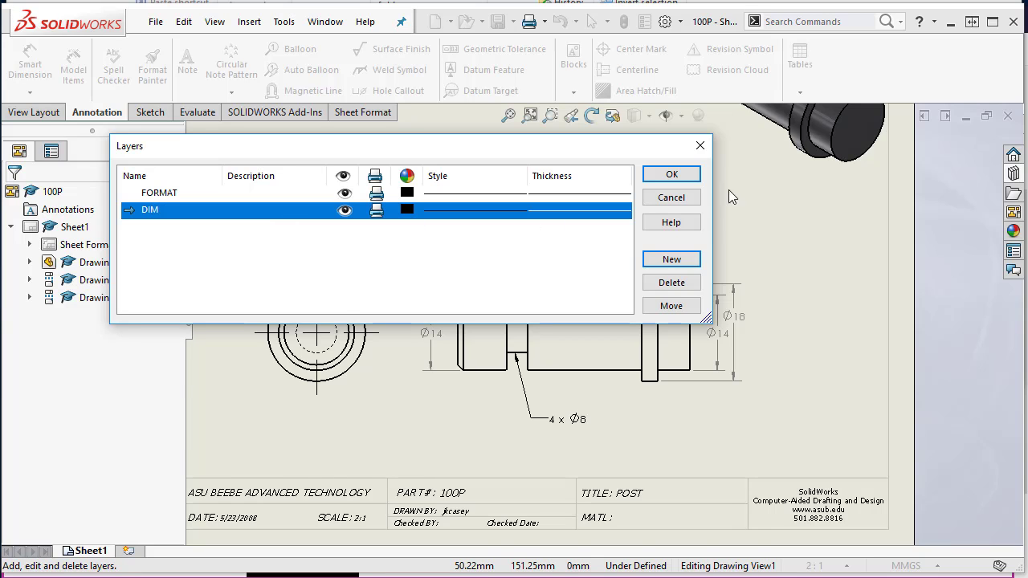
{"action": "left_click", "coordinate": [678, 174]}
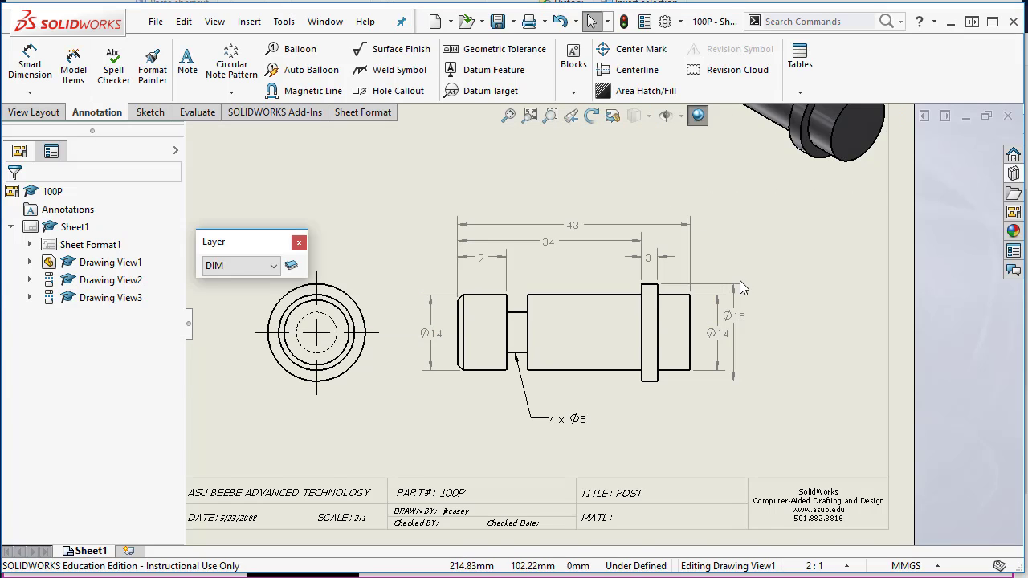
Move the side view's four length dimensions, both Ø14 dimensions and the groove note to the DIM layer.
{"action": "left_click", "coordinate": [703, 386]}
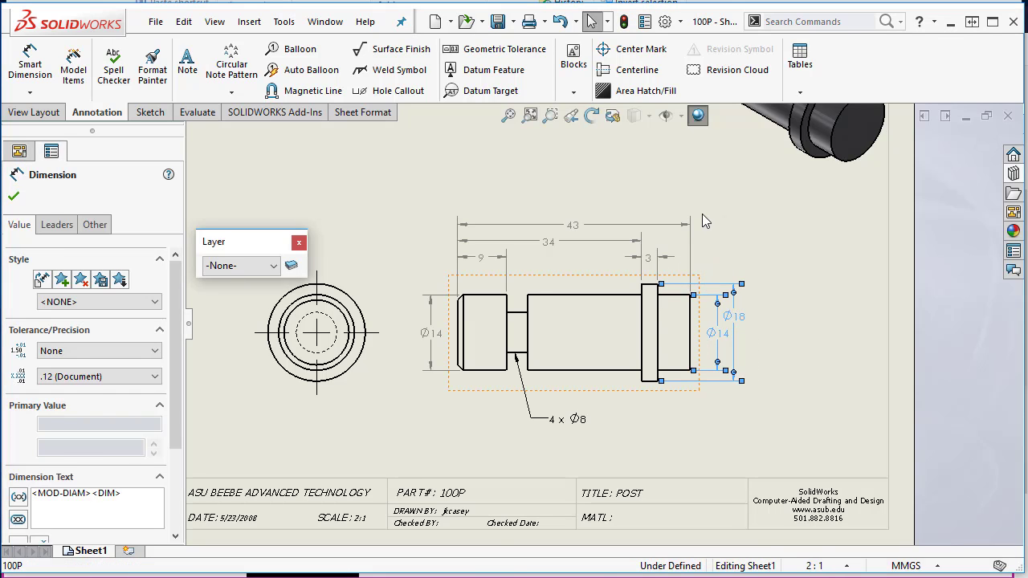
{"action": "mouse_move", "coordinate": [702, 214]}
{"action": "left_mouse_down"}
{"action": "mouse_move", "coordinate": [512, 284]}
{"action": "mouse_move", "coordinate": [399, 288]}
{"action": "left_mouse_up"}
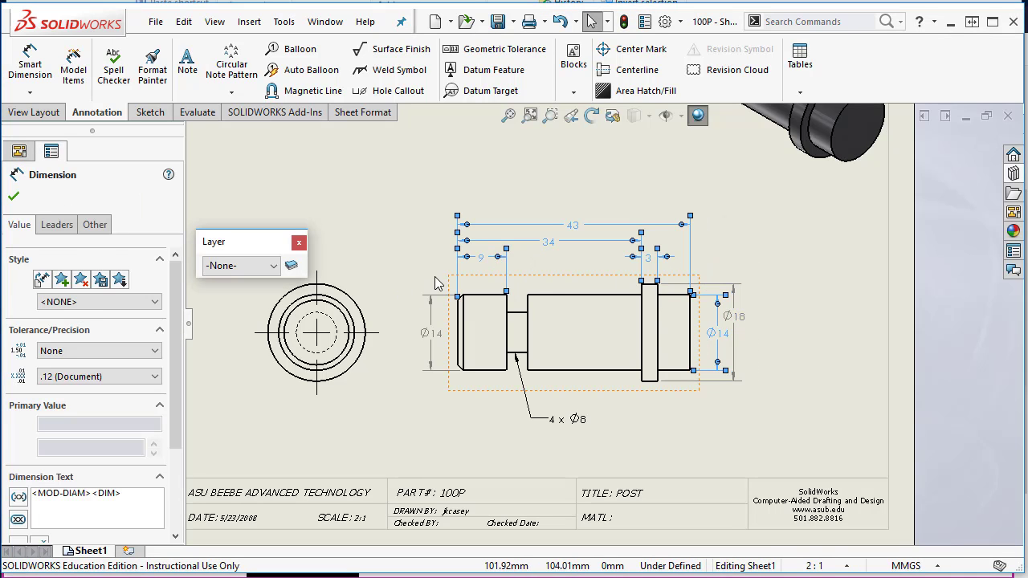
{"action": "left_click", "coordinate": [430, 332], "text": "ctrl"}
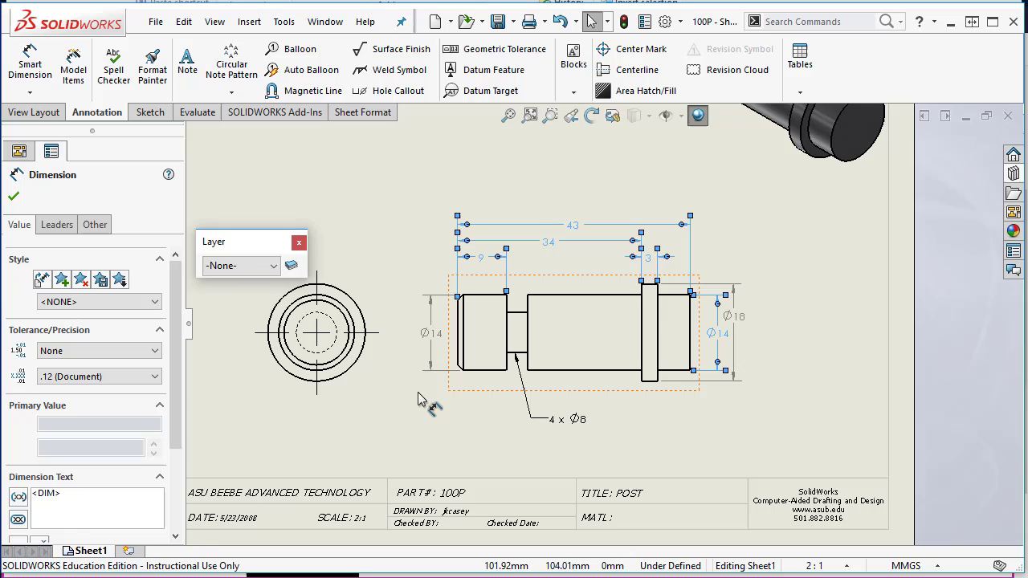
{"action": "left_click", "coordinate": [534, 418], "text": "ctrl"}
{"action": "left_click", "coordinate": [274, 266]}
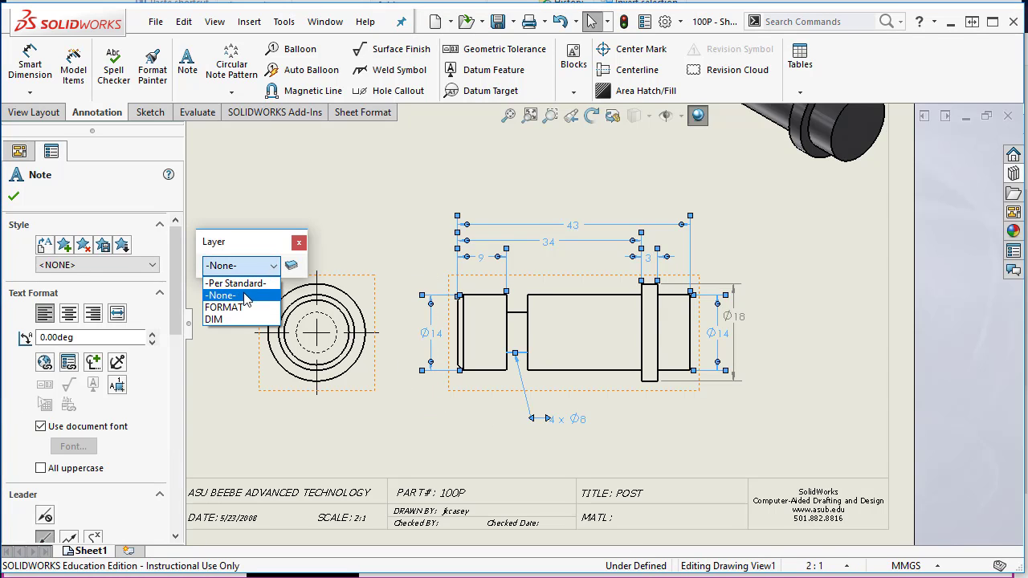
{"action": "left_click", "coordinate": [224, 322]}
{"action": "left_click", "coordinate": [449, 432]}
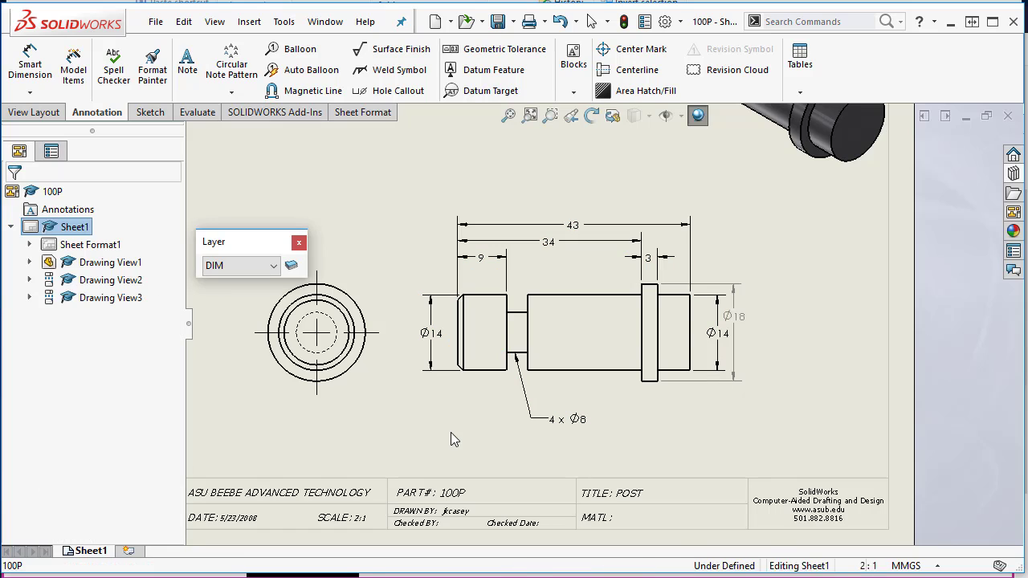
Move the collar's diameter dimension to the DIM layer and bring the whole sheet into view.
{"action": "left_click", "coordinate": [739, 344]}
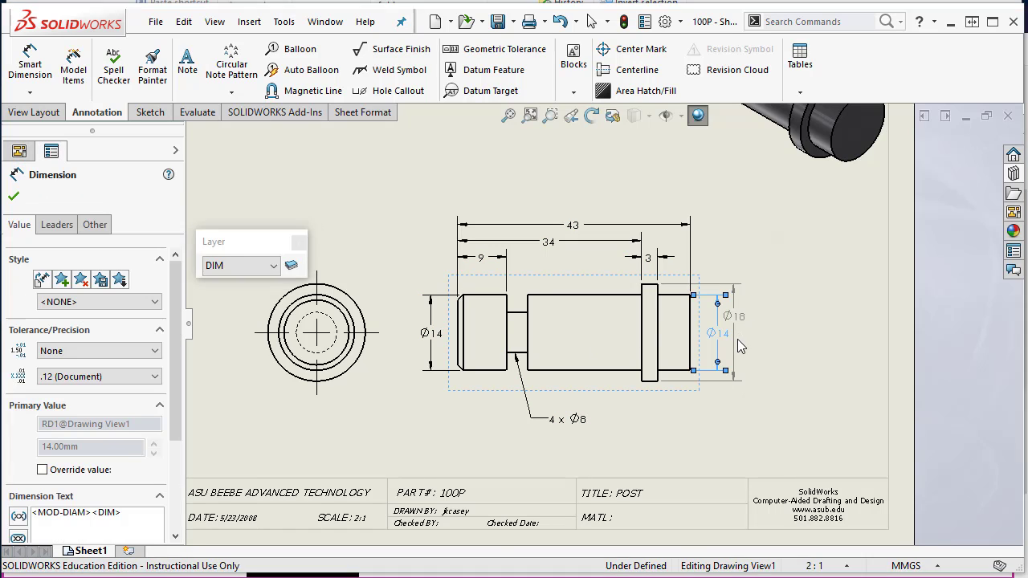
{"action": "left_click", "coordinate": [247, 273]}
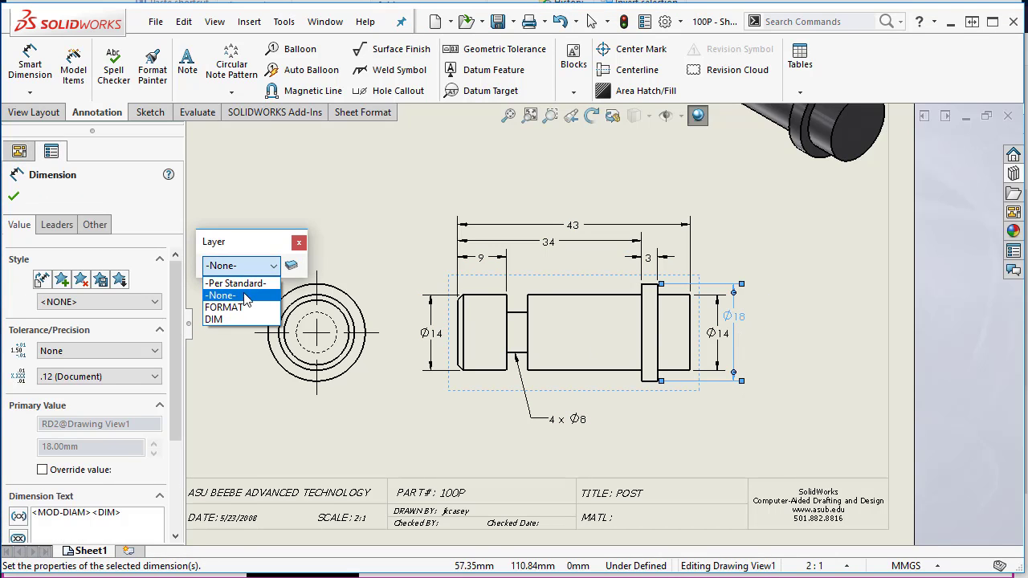
{"action": "left_click", "coordinate": [240, 320]}
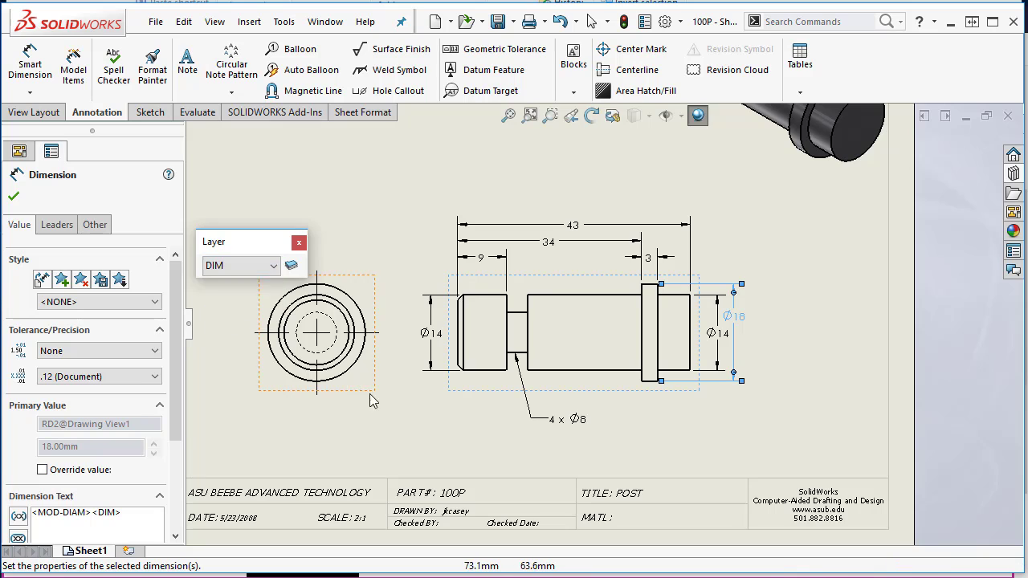
{"action": "left_click", "coordinate": [414, 422]}
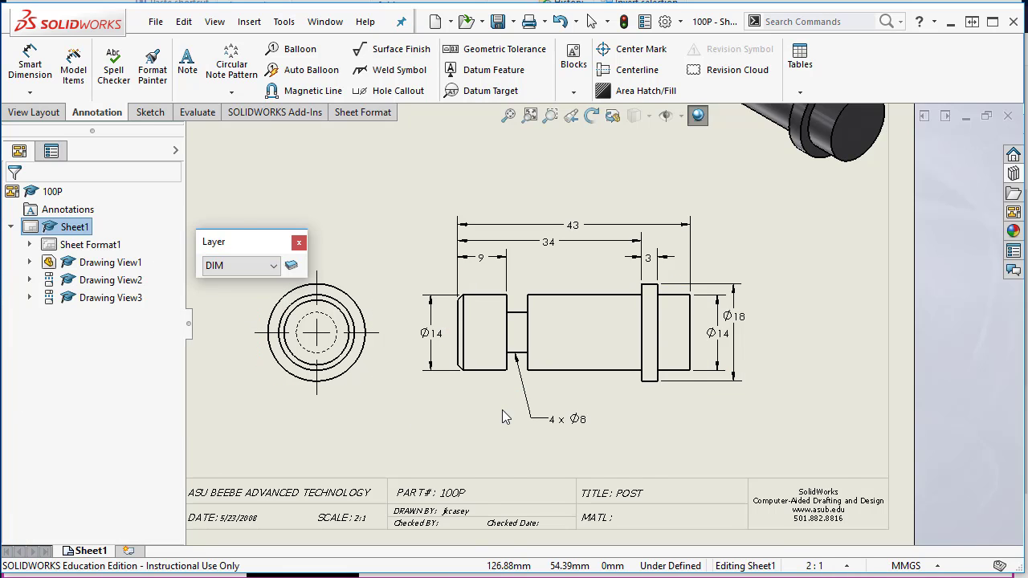
{"action": "key", "text": "f"}
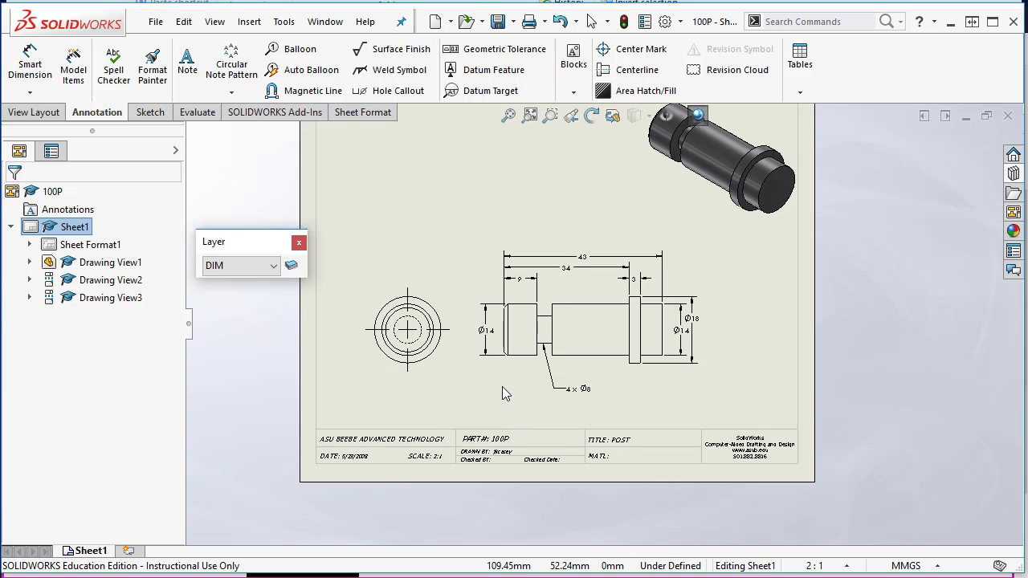
{"action": "mouse_move", "coordinate": [502, 386]}
{"action": "middle_mouse_down"}
{"action": "mouse_move", "coordinate": [523, 439]}
{"action": "mouse_move", "coordinate": [501, 445]}
{"action": "middle_mouse_up"}
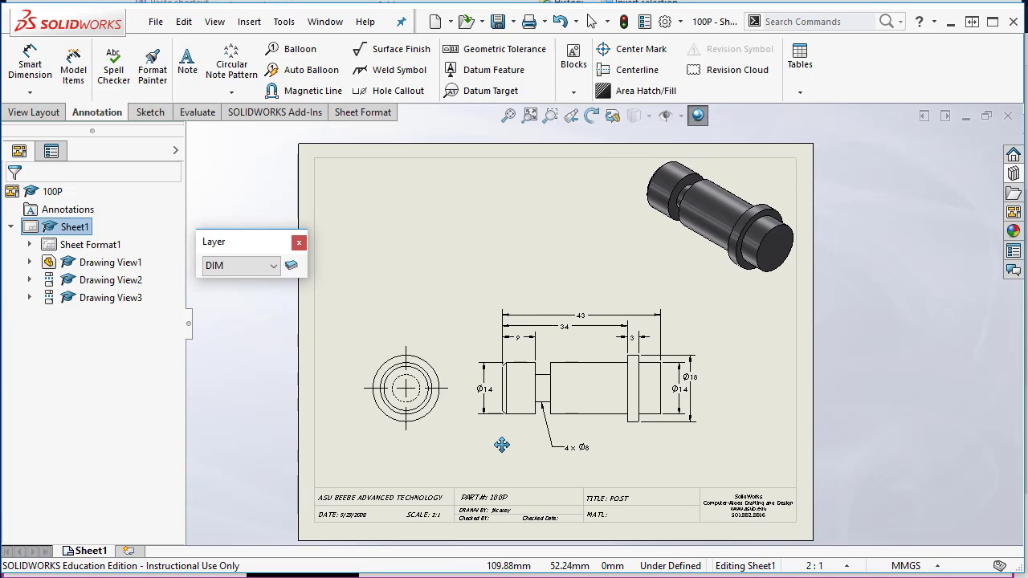